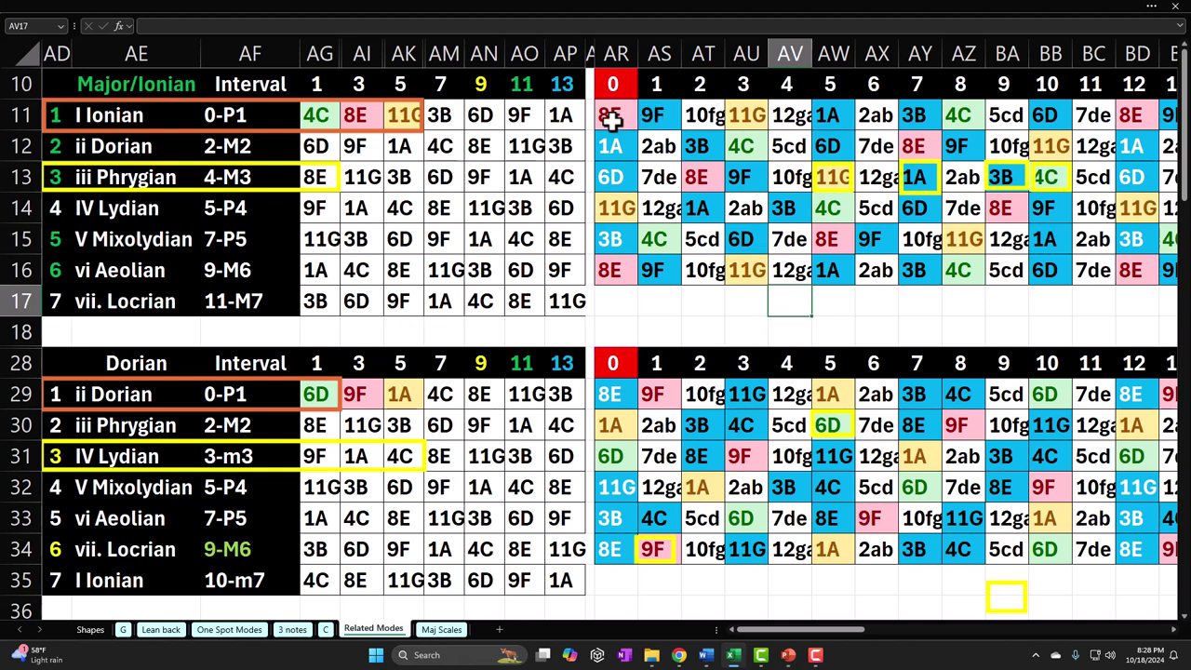
- Move the yellow frame from AY13 onto the 4C in AZ11, and park the BA13 and BB13 frames in the blank rows below the Major/Ionian fretboard
{"action": "left_click_drag", "start_coordinate": [613, 118], "coordinate": [891, 265]}
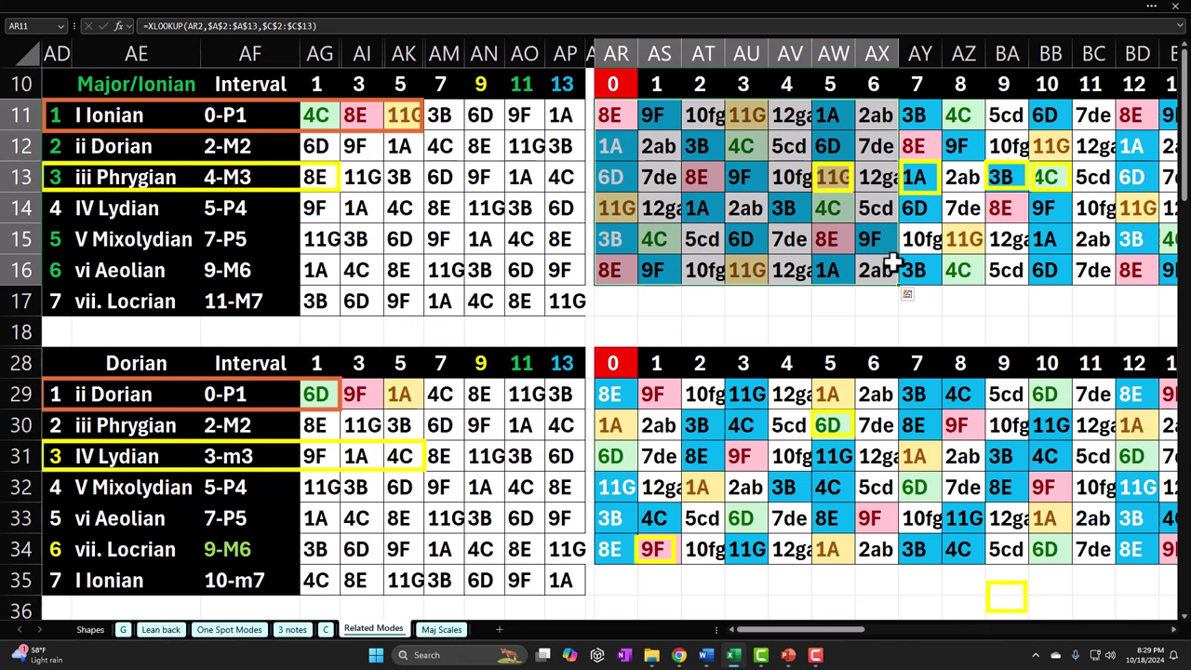
{"action": "left_click", "coordinate": [917, 117]}
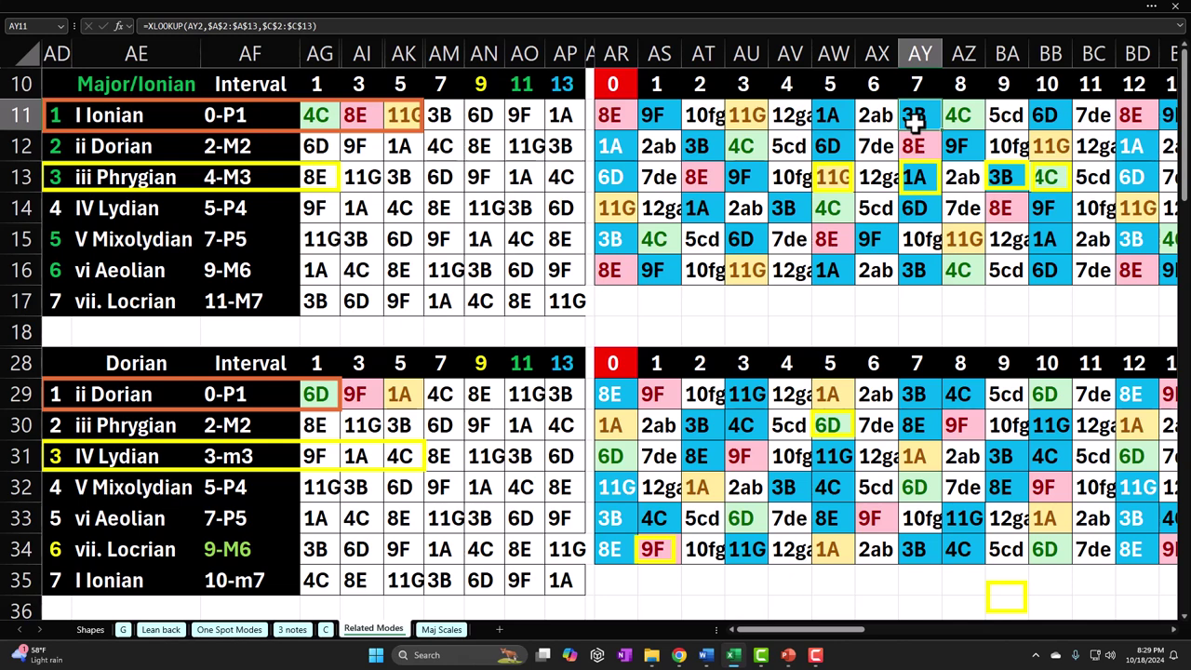
{"action": "left_click", "coordinate": [346, 115]}
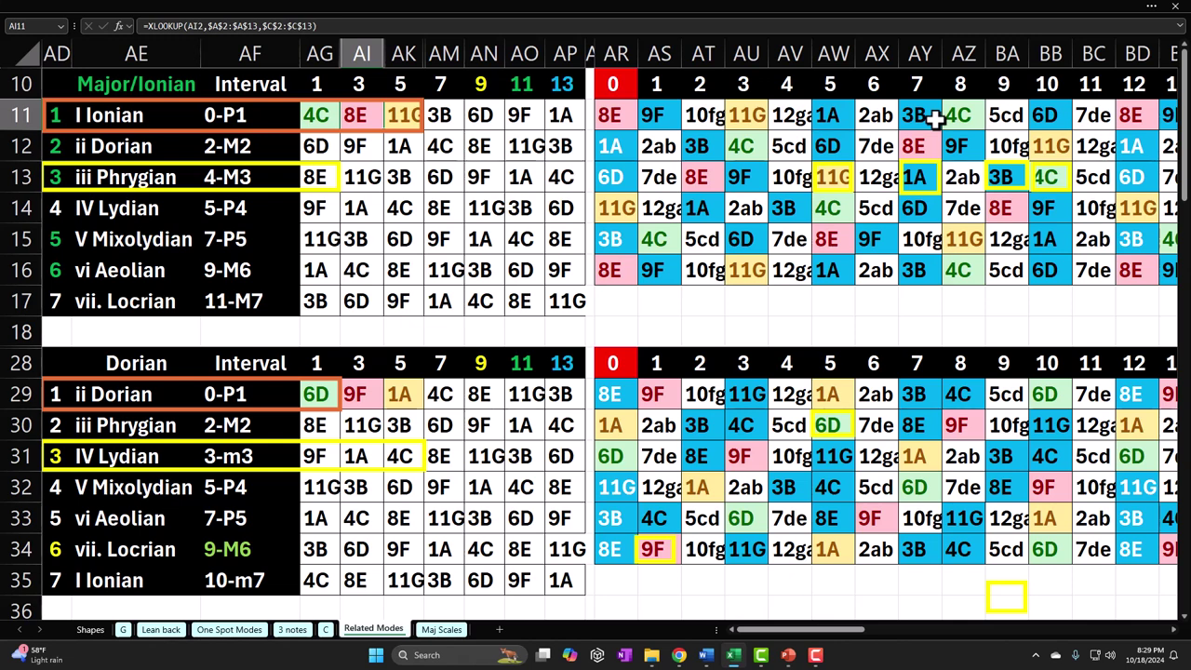
{"action": "left_click", "coordinate": [922, 175]}
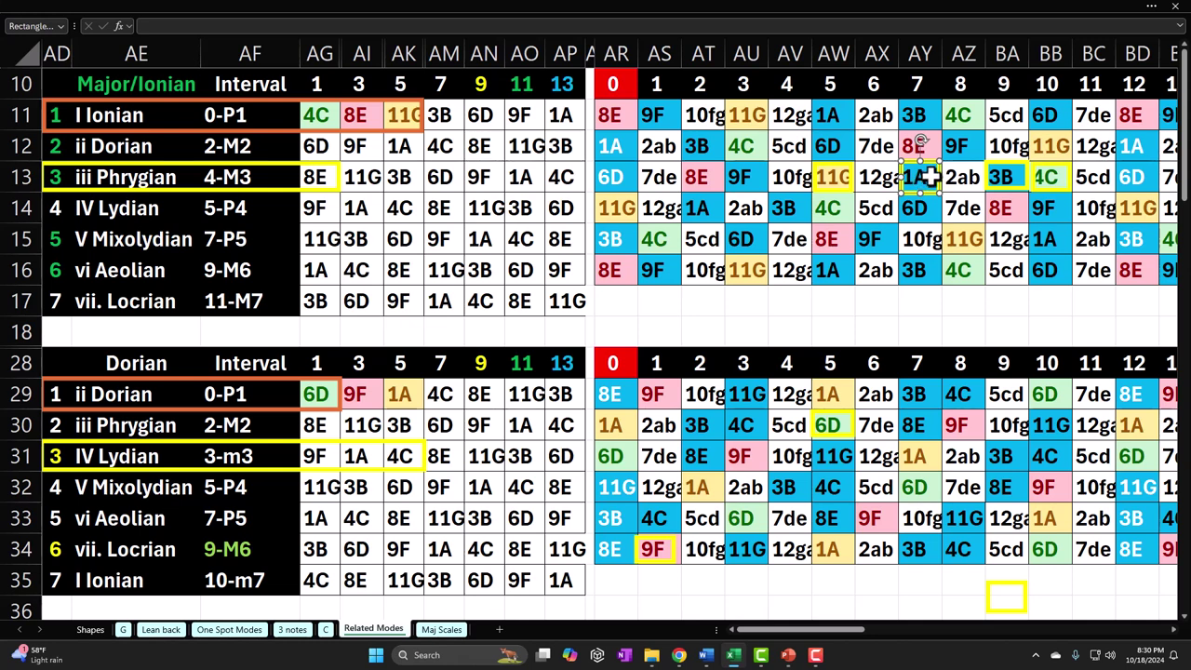
{"action": "left_click_drag", "start_coordinate": [948, 178], "coordinate": [979, 105]}
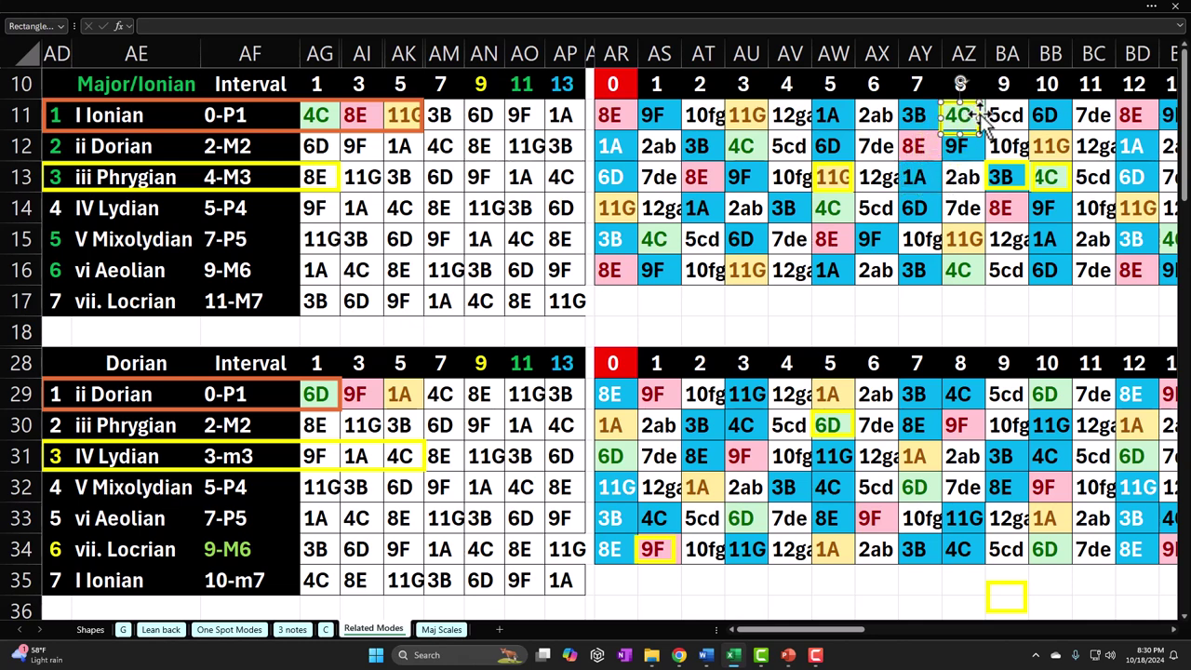
{"action": "left_click_drag", "start_coordinate": [1000, 175], "coordinate": [917, 317]}
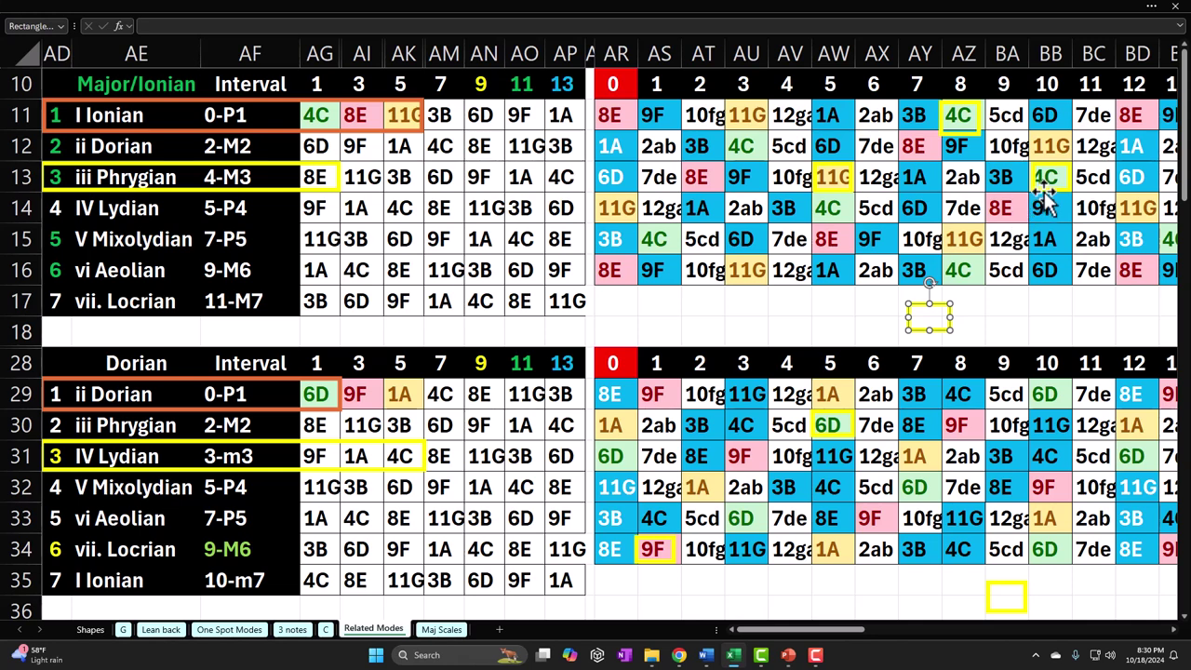
{"action": "left_click_drag", "start_coordinate": [1045, 186], "coordinate": [786, 333]}
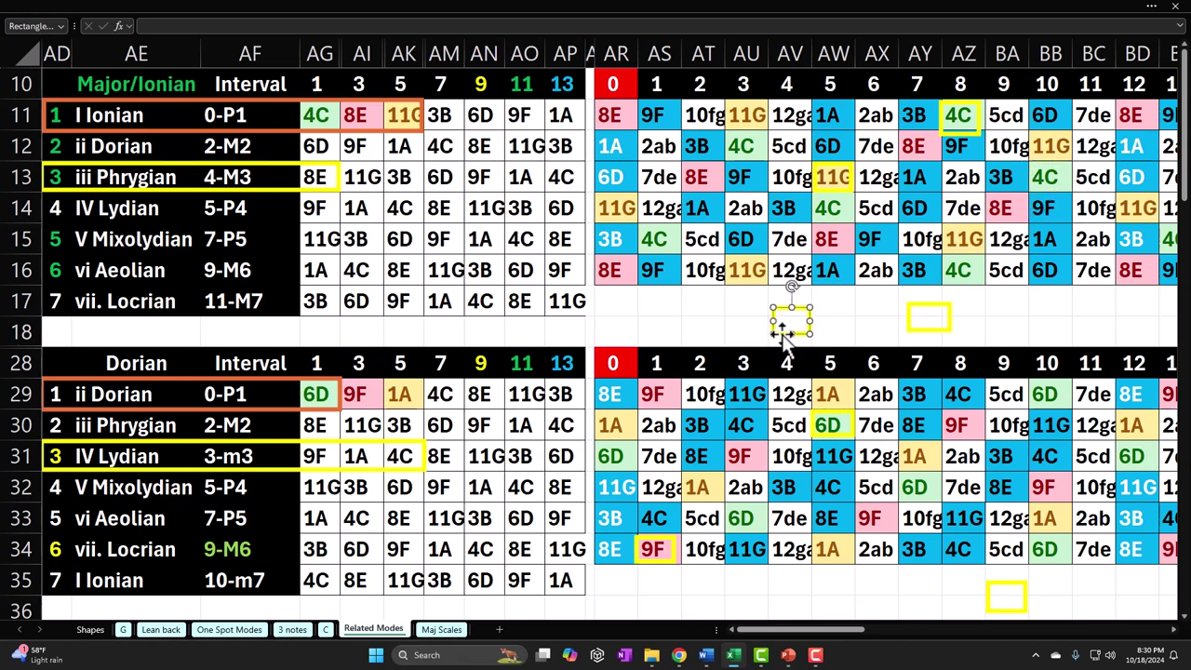
- Highlight the open-string notes AR11:AR16, and move the yellow frame to the 9F in AS11 and back to the 4C in AZ11
{"action": "left_click", "coordinate": [970, 135]}
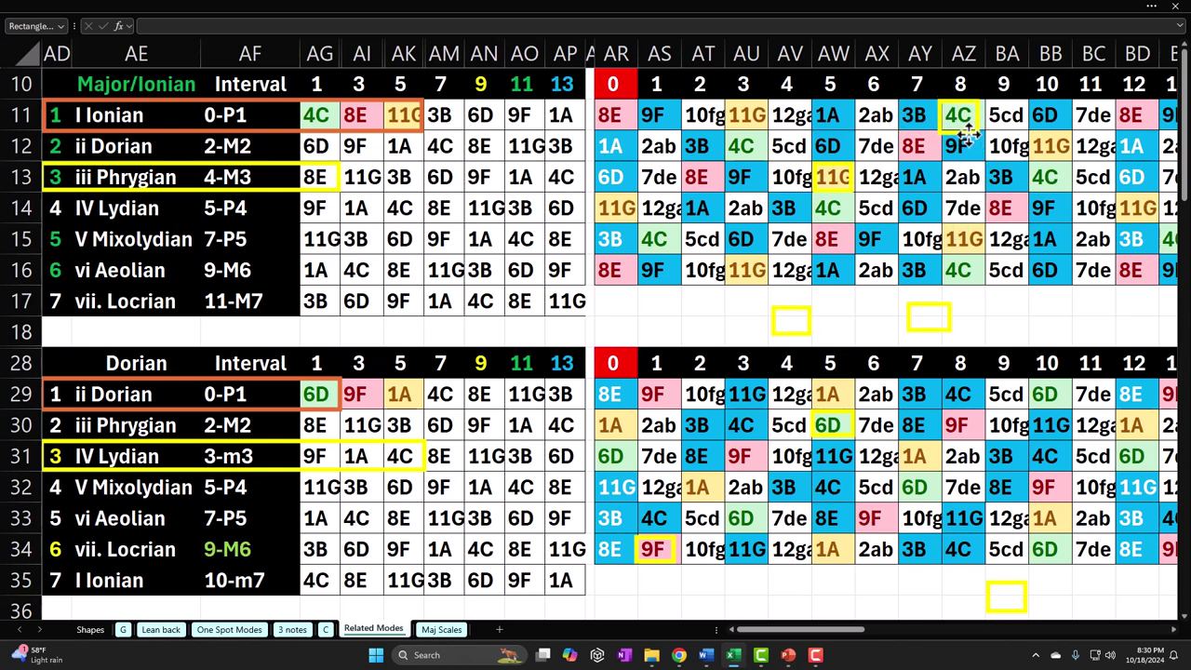
{"action": "mouse_move", "coordinate": [971, 135]}
{"action": "left_mouse_down"}
{"action": "mouse_move", "coordinate": [940, 134]}
{"action": "mouse_move", "coordinate": [939, 195]}
{"action": "mouse_move", "coordinate": [972, 135]}
{"action": "left_mouse_up"}
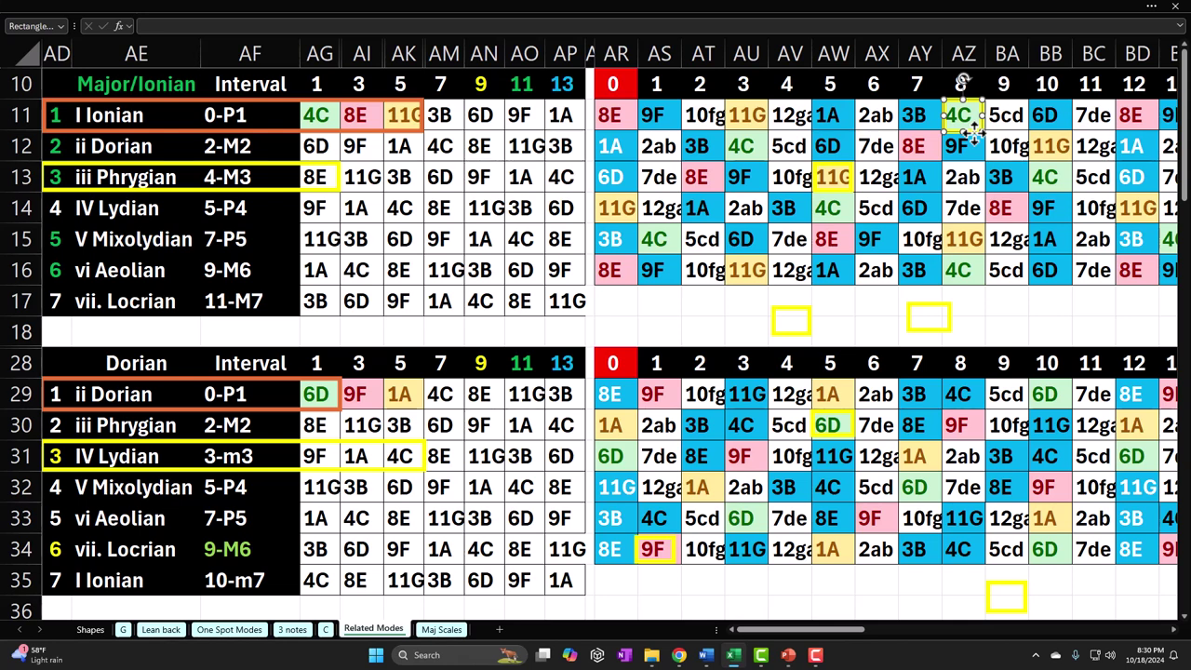
{"action": "left_click_drag", "start_coordinate": [968, 131], "coordinate": [610, 271]}
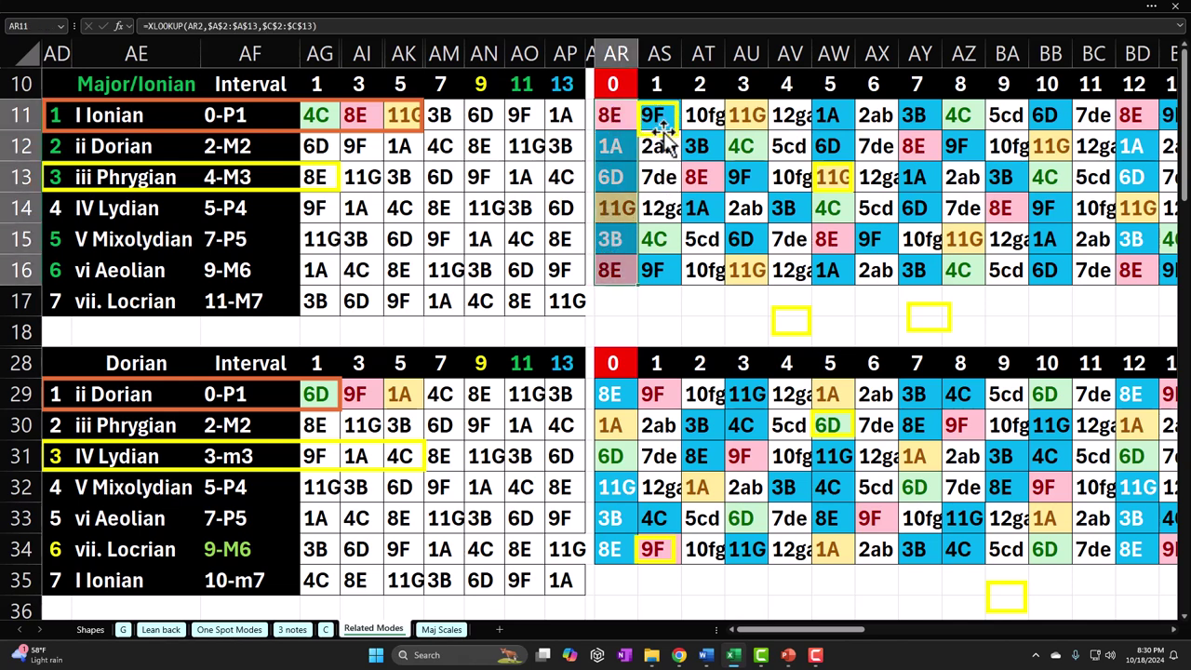
{"action": "left_click_drag", "start_coordinate": [666, 135], "coordinate": [971, 131]}
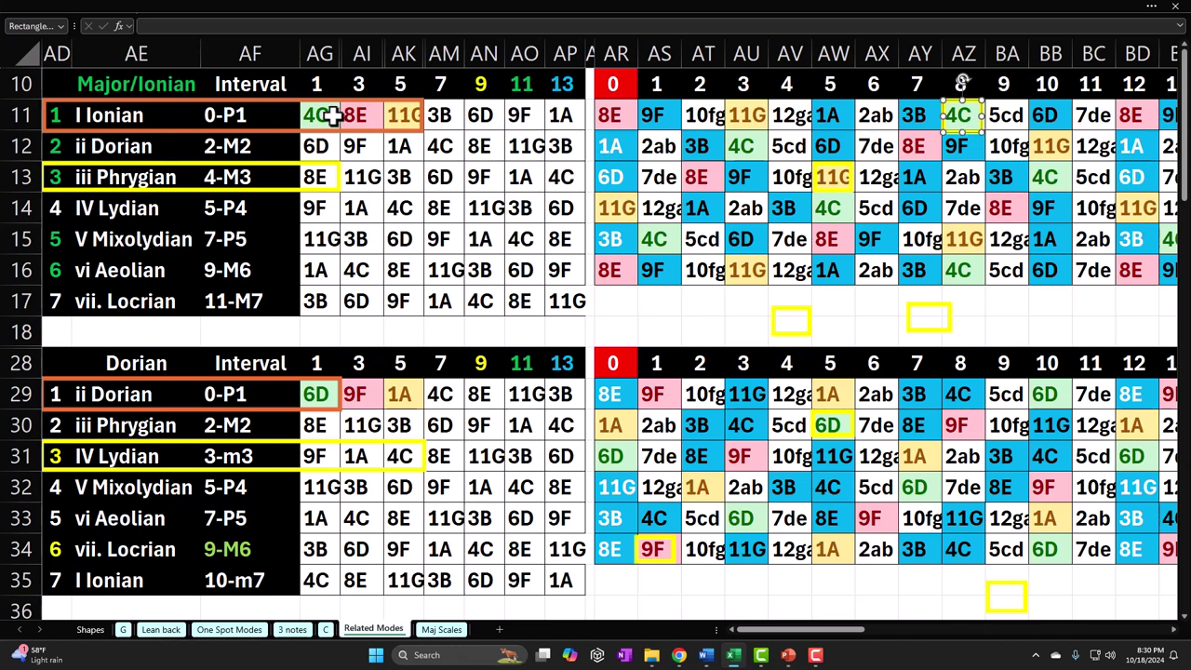
- Park the yellow frame from the 11G in AW13 in the blank area below the fretboard, and realign the frame on the 4C in AZ11
{"action": "left_click", "coordinate": [915, 115]}
{"action": "left_click", "coordinate": [913, 145]}
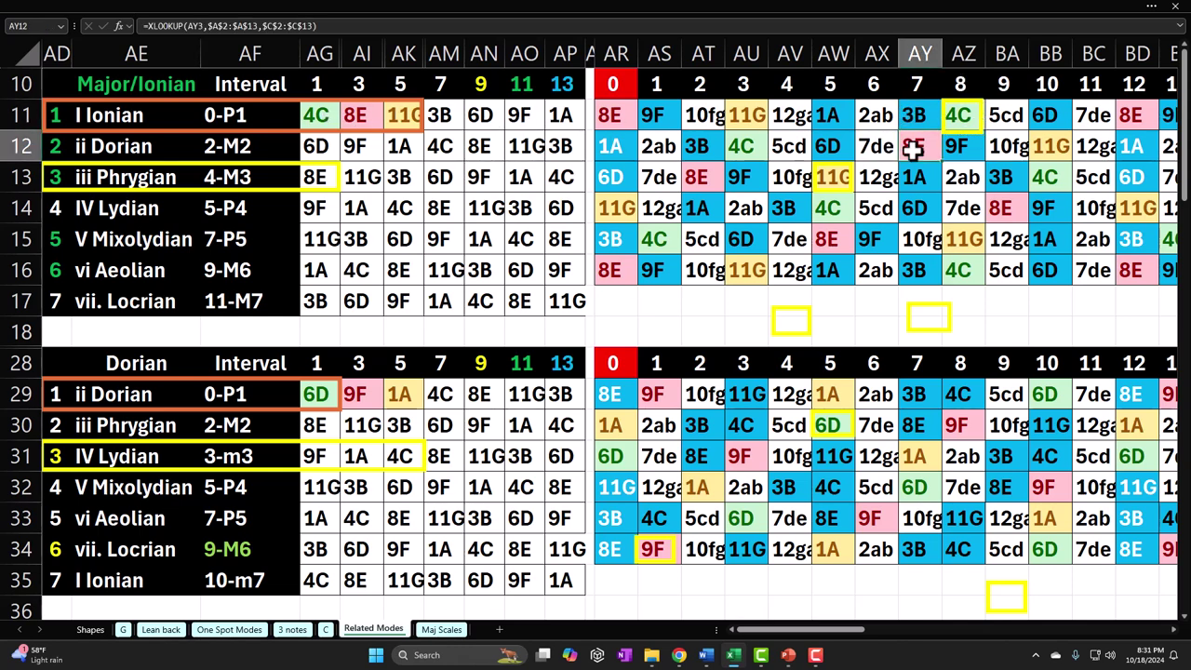
{"action": "left_click", "coordinate": [914, 175]}
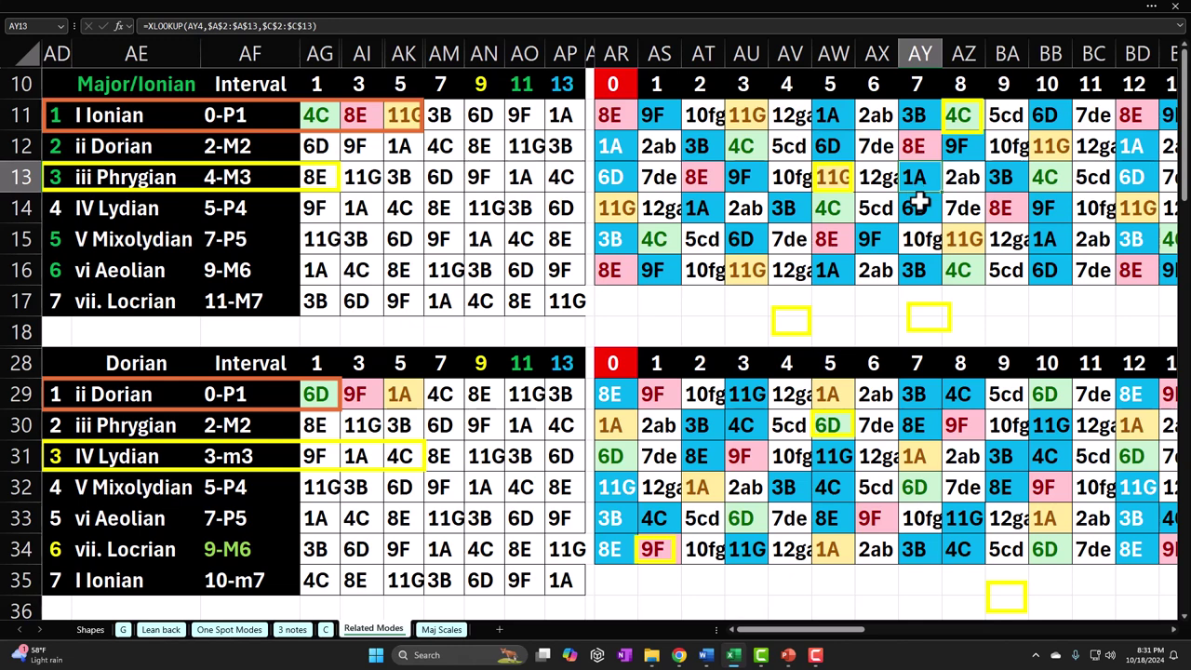
{"action": "mouse_move", "coordinate": [977, 130]}
{"action": "left_mouse_down"}
{"action": "mouse_move", "coordinate": [947, 130]}
{"action": "mouse_move", "coordinate": [943, 184]}
{"action": "mouse_move", "coordinate": [967, 284]}
{"action": "mouse_move", "coordinate": [977, 132]}
{"action": "left_mouse_up"}
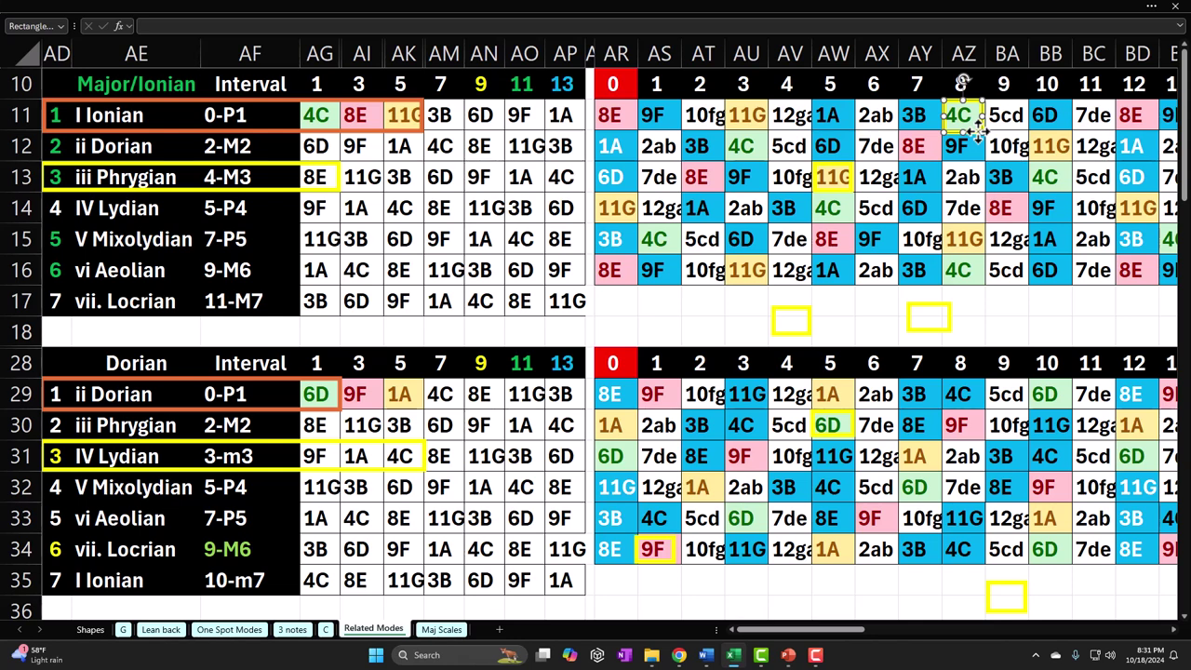
{"action": "left_click_drag", "start_coordinate": [975, 132], "coordinate": [865, 321]}
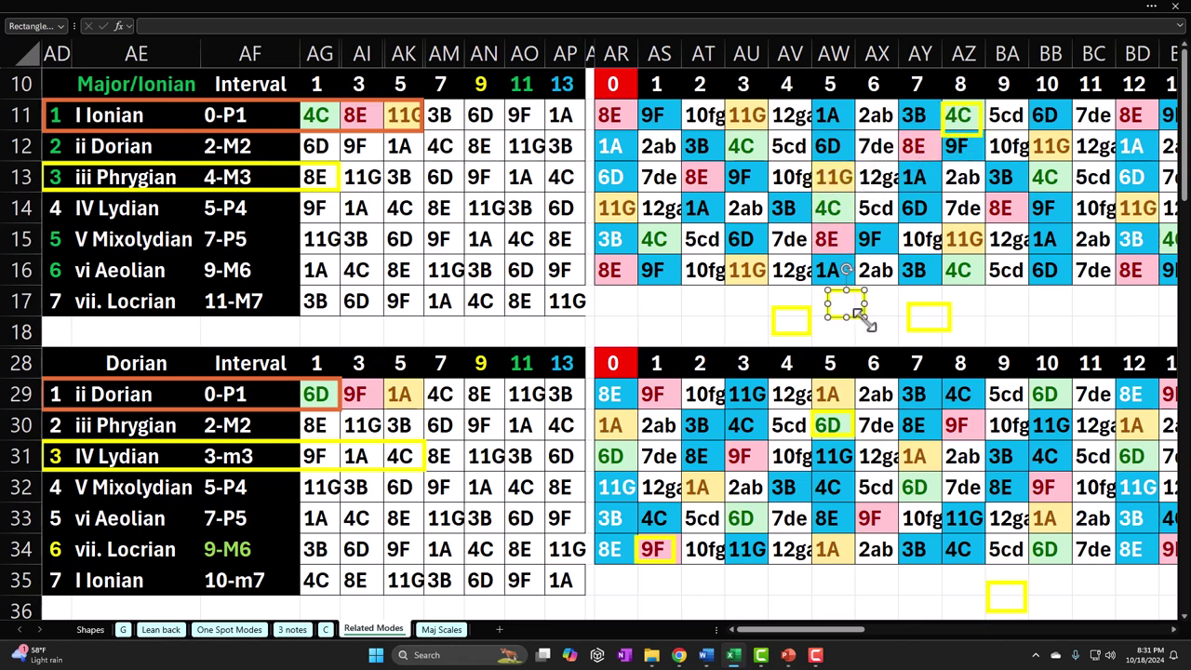
{"action": "left_click", "coordinate": [973, 138]}
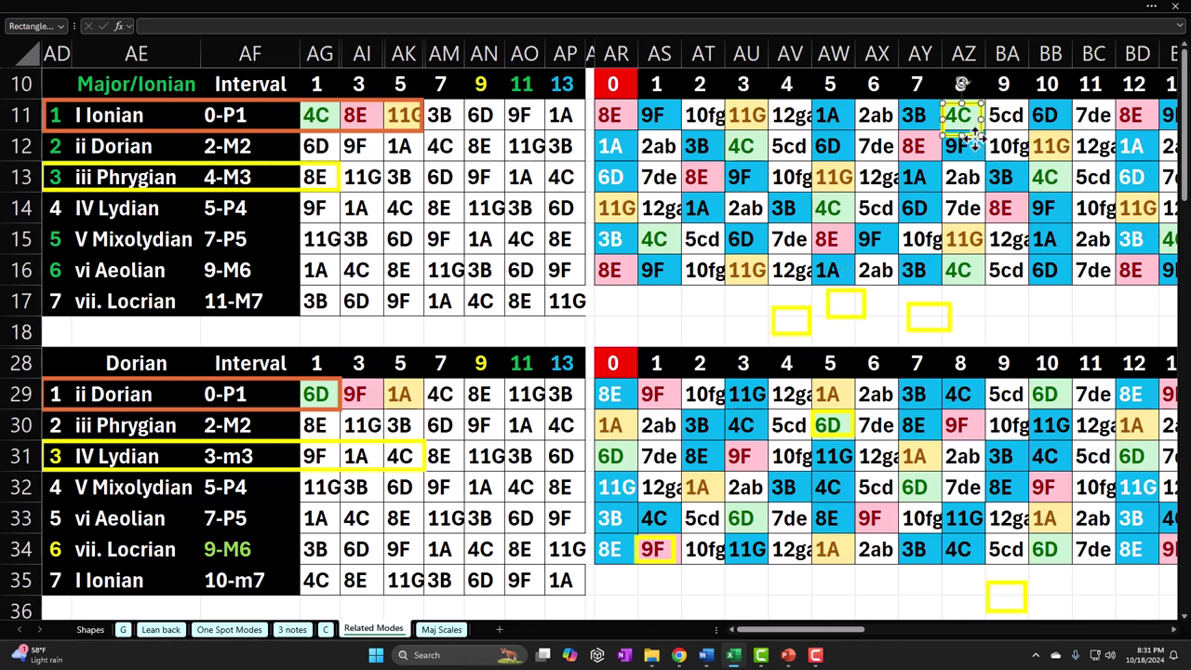
{"action": "left_click", "coordinate": [973, 137]}
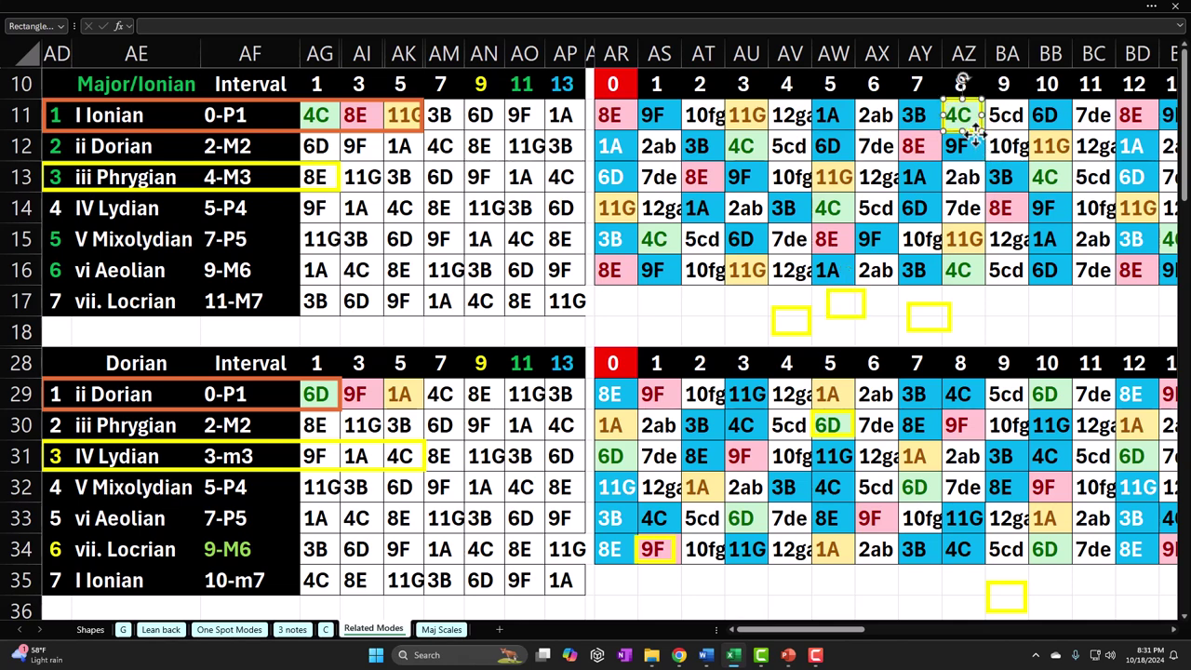
- Examine the 8E and 11G notes around the framed 4C and the top string's notes from fret 0 to 12
{"action": "left_click", "coordinate": [916, 146]}
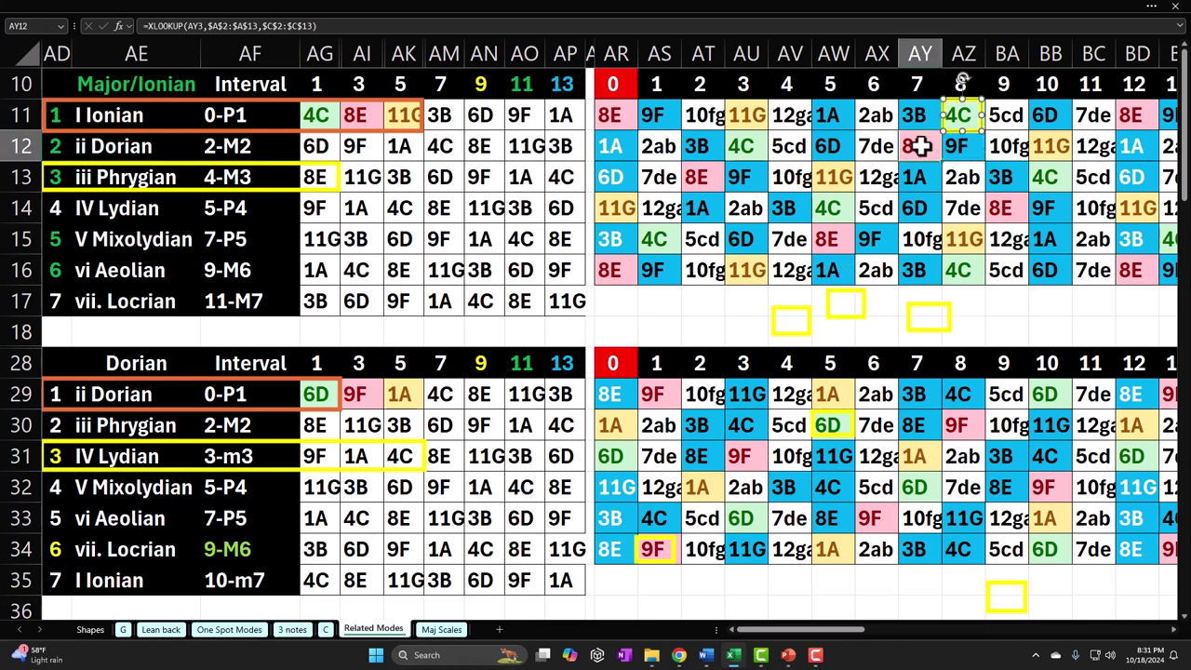
{"action": "left_click", "coordinate": [842, 176]}
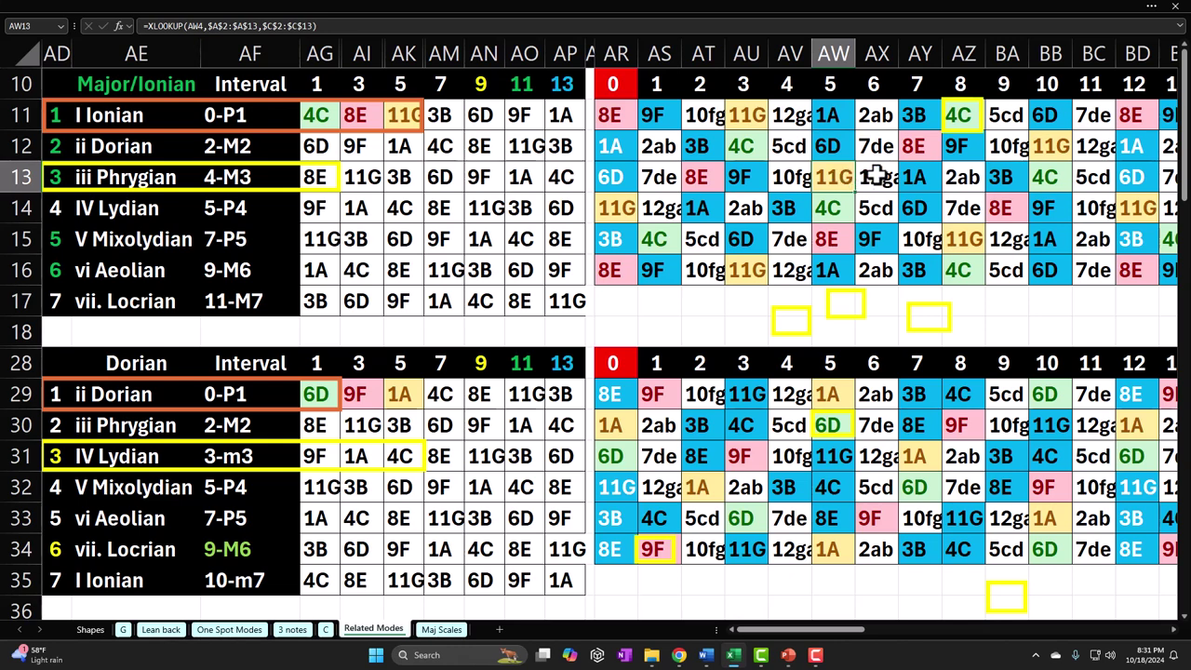
{"action": "left_click", "coordinate": [967, 130]}
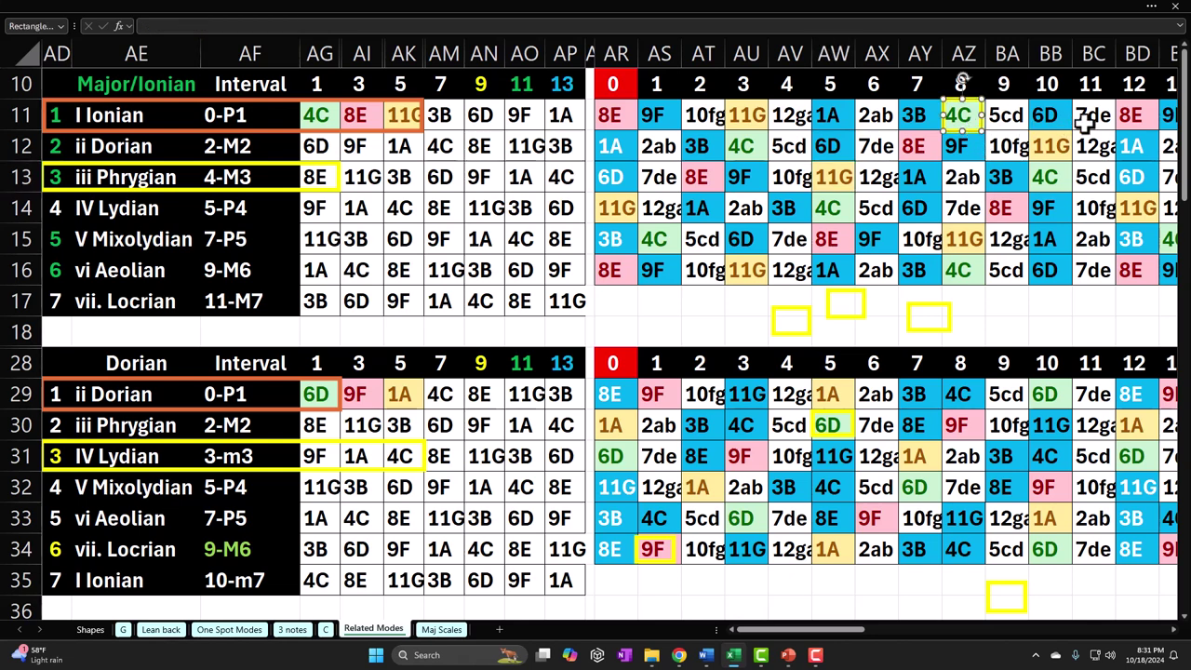
{"action": "left_click", "coordinate": [1126, 116]}
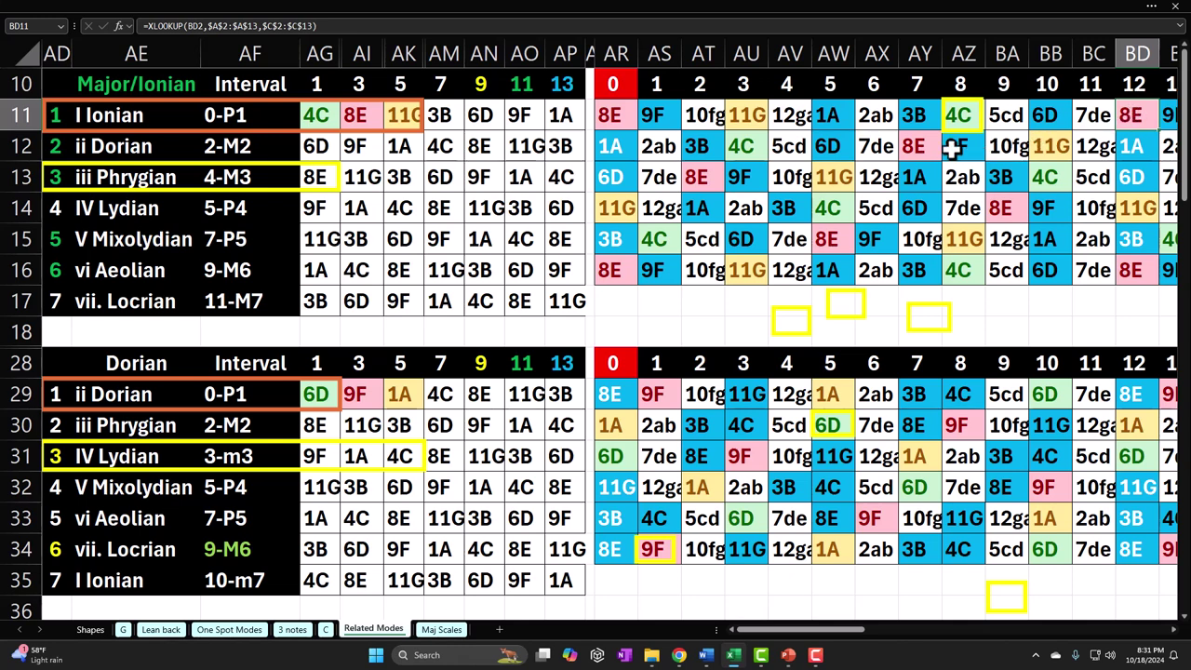
{"action": "left_click", "coordinate": [921, 146]}
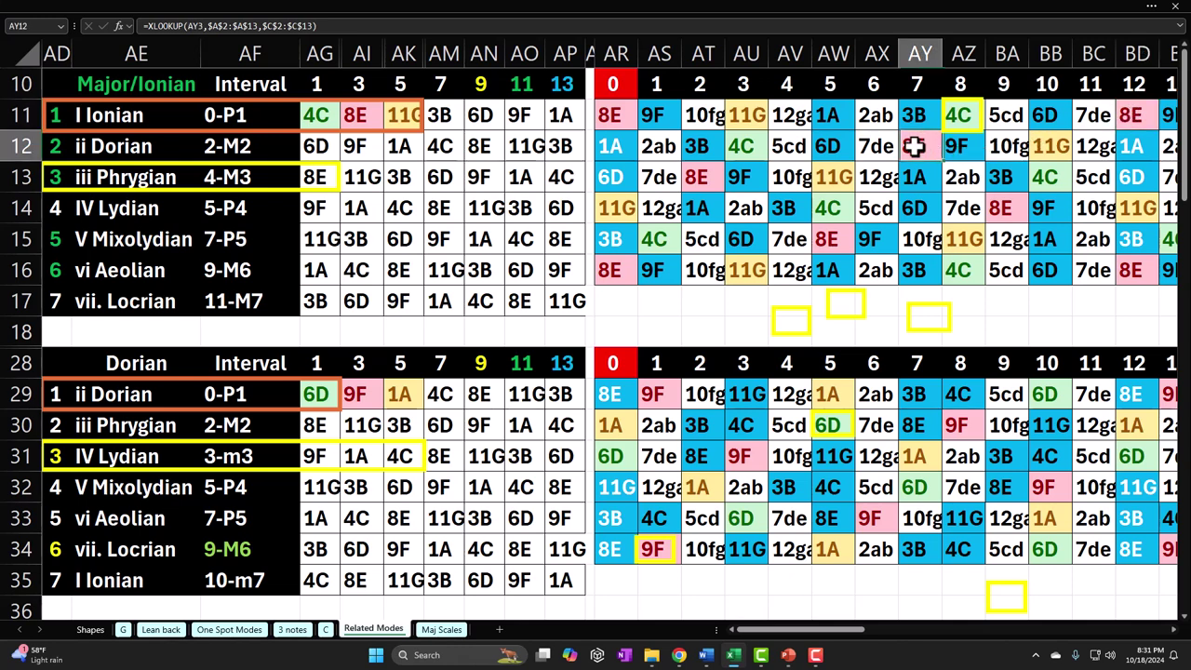
{"action": "left_click", "coordinate": [700, 177]}
{"action": "left_click", "coordinate": [1014, 209]}
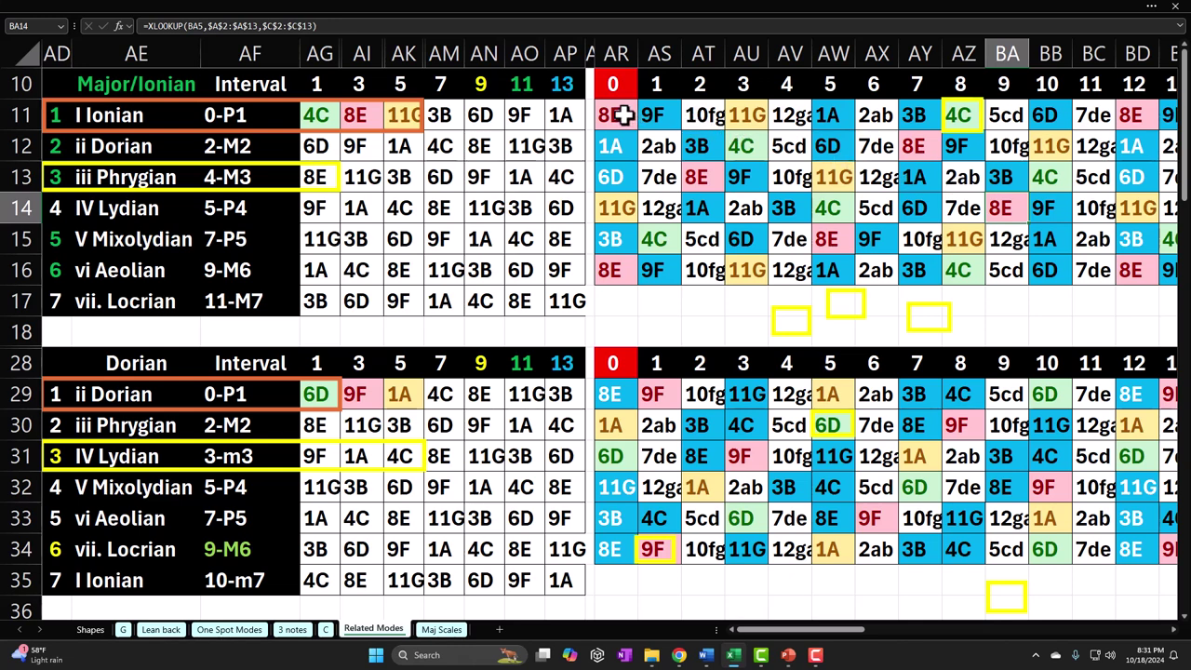
{"action": "left_click_drag", "start_coordinate": [622, 115], "coordinate": [1121, 103]}
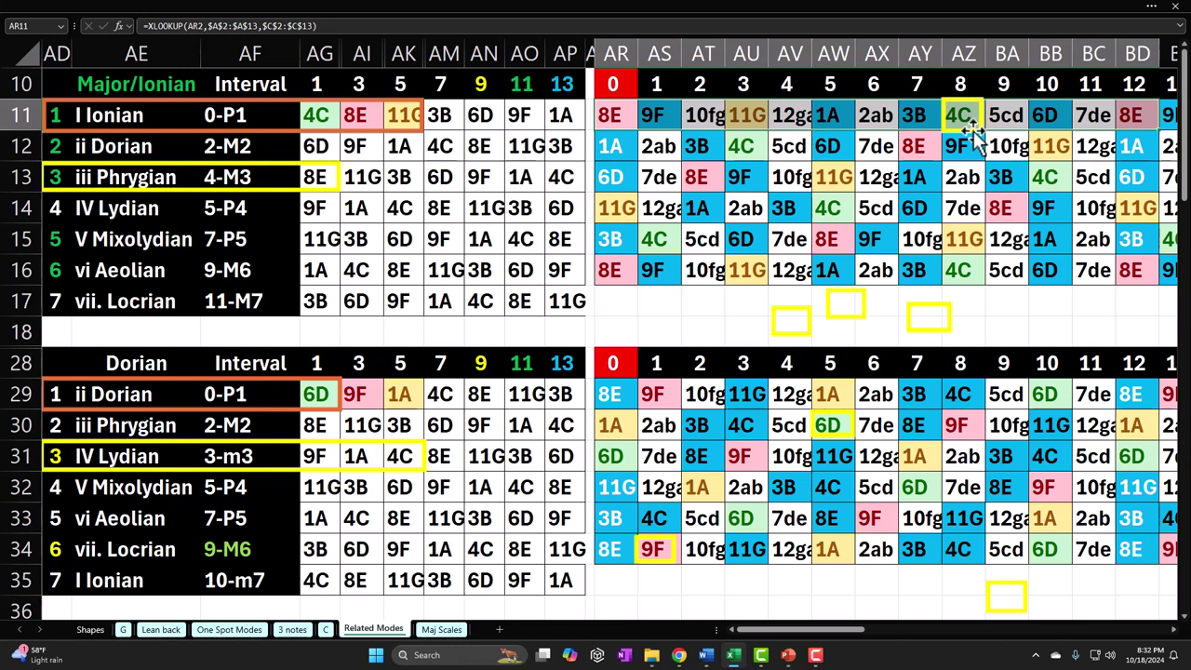
- Move the yellow frame from AZ11 onto the 4C in AW14, and highlight the whole fretboard range AR11:BC16
{"action": "left_click_drag", "start_coordinate": [973, 130], "coordinate": [839, 219]}
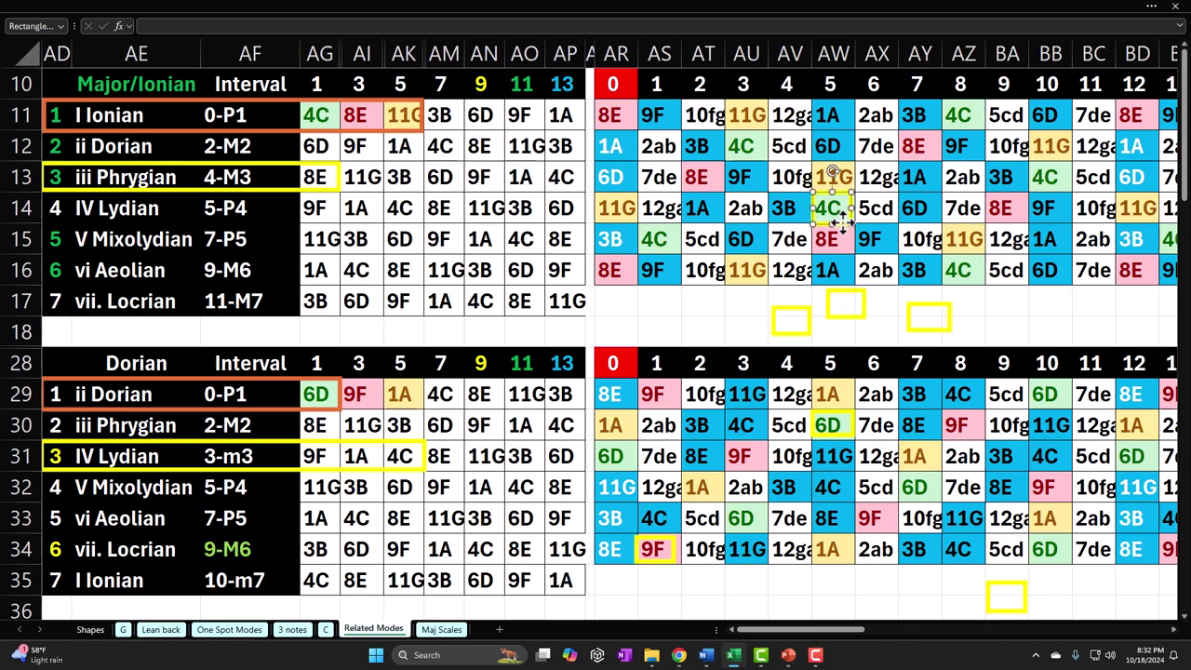
{"action": "left_click", "coordinate": [877, 139]}
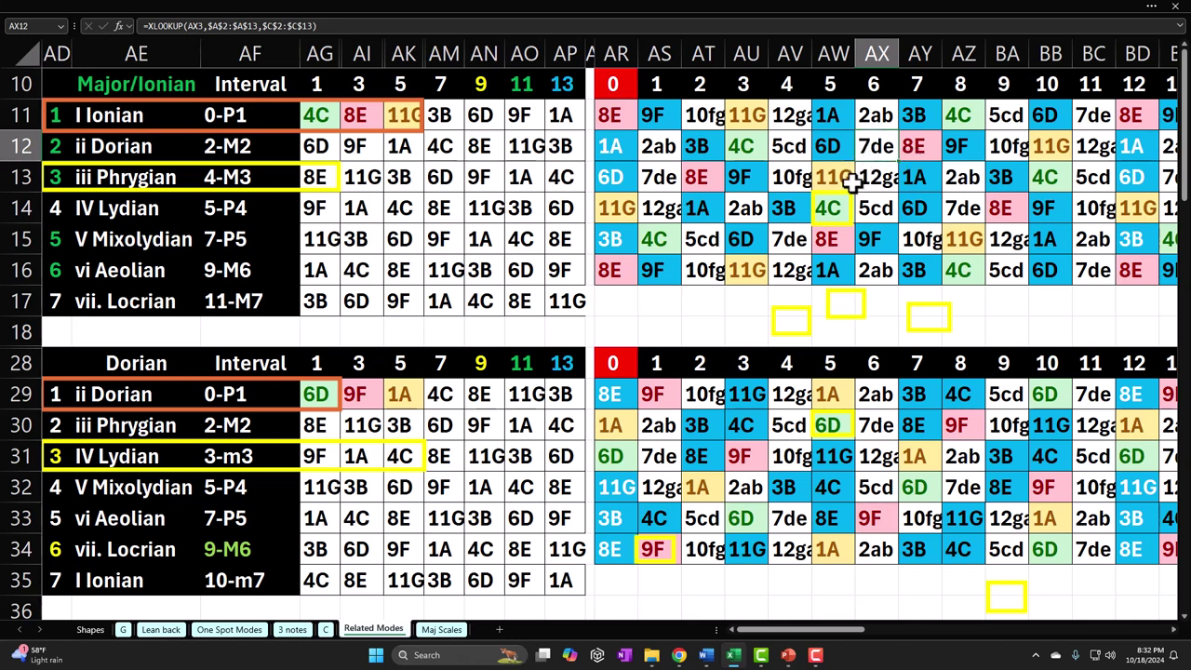
{"action": "left_click", "coordinate": [912, 151]}
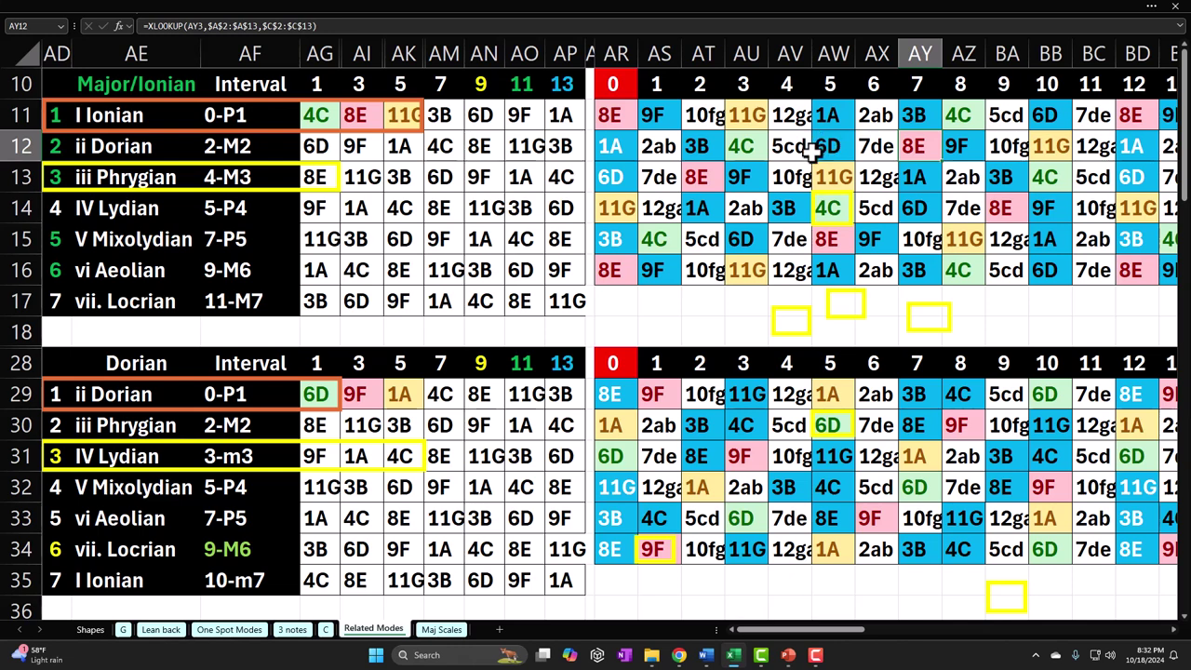
{"action": "left_click_drag", "start_coordinate": [614, 115], "coordinate": [1115, 268]}
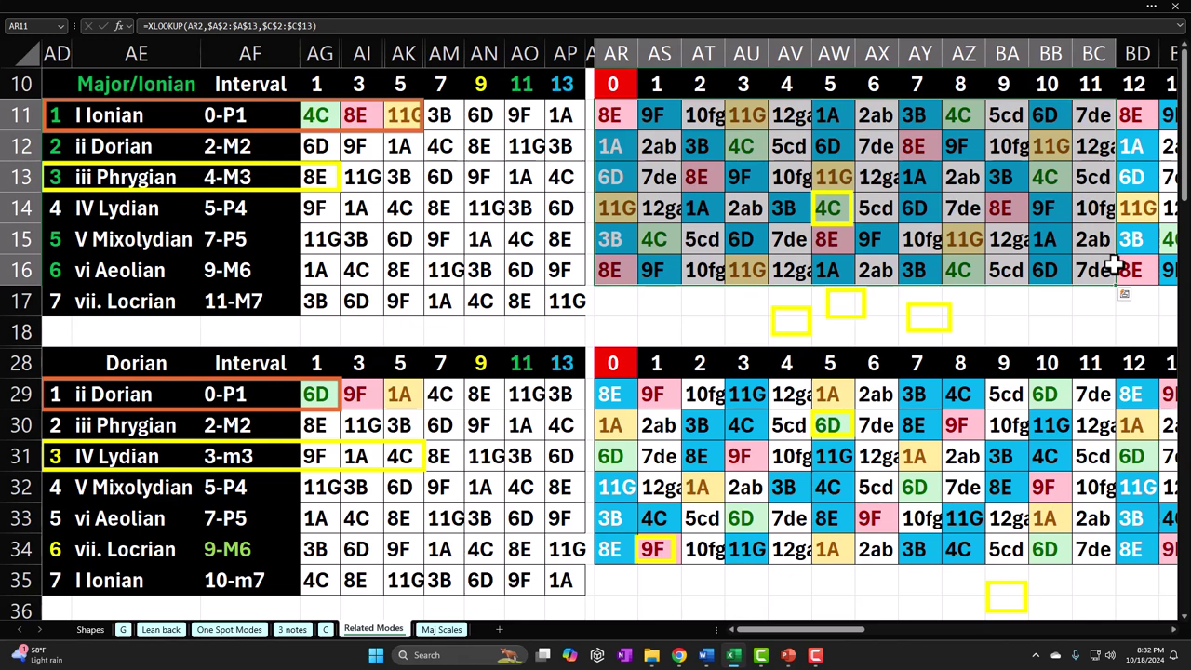
- Review the Major/Ionian table's interval column AF11:AF17 and its chord-degree headings 1, 3, 5, 7, 9, 11 and 13
{"action": "left_click", "coordinate": [244, 114]}
{"action": "left_click_drag", "start_coordinate": [245, 114], "coordinate": [256, 290]}
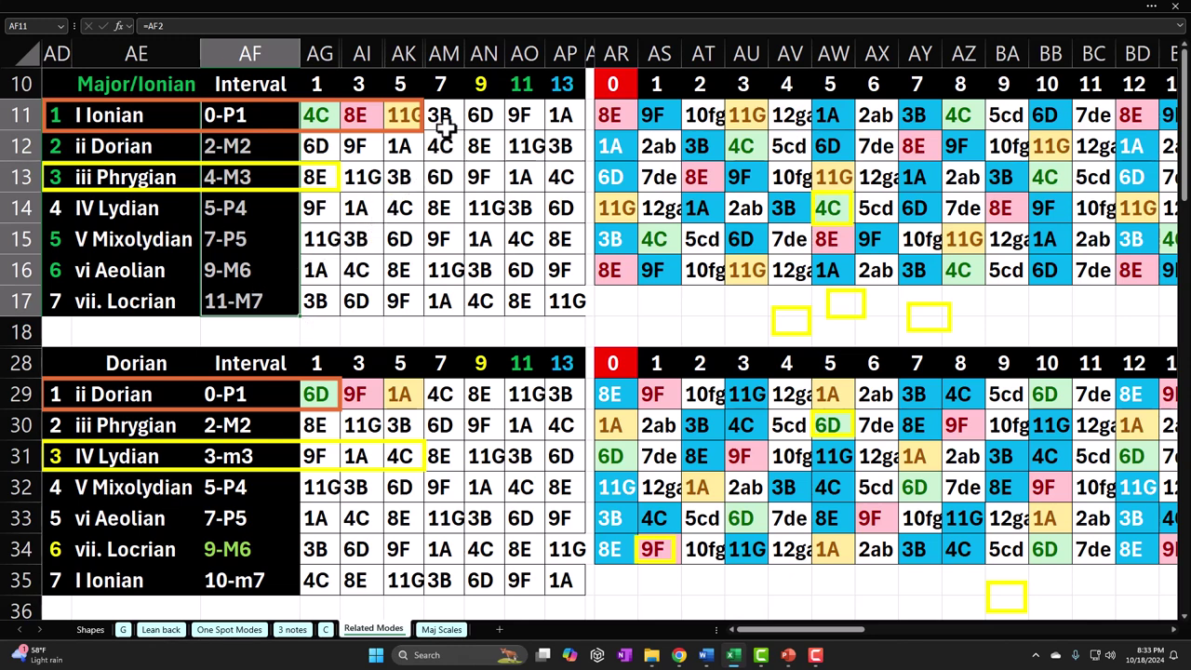
{"action": "left_click", "coordinate": [443, 86]}
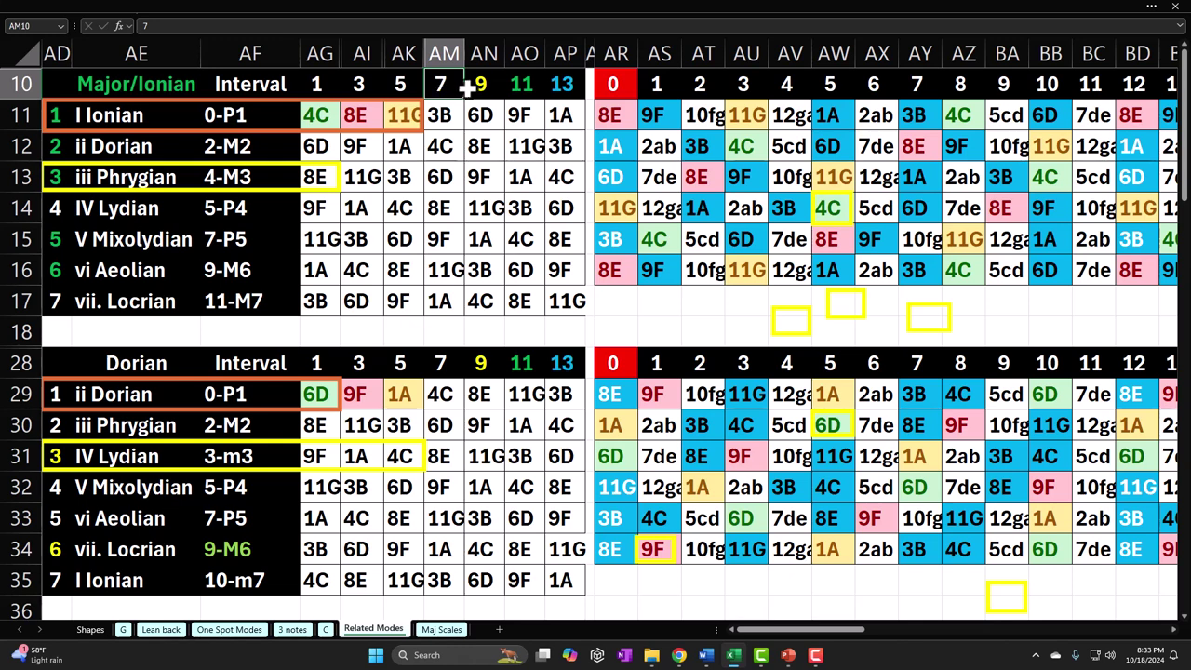
{"action": "left_click", "coordinate": [476, 86]}
{"action": "left_click", "coordinate": [517, 86]}
{"action": "left_click", "coordinate": [577, 86]}
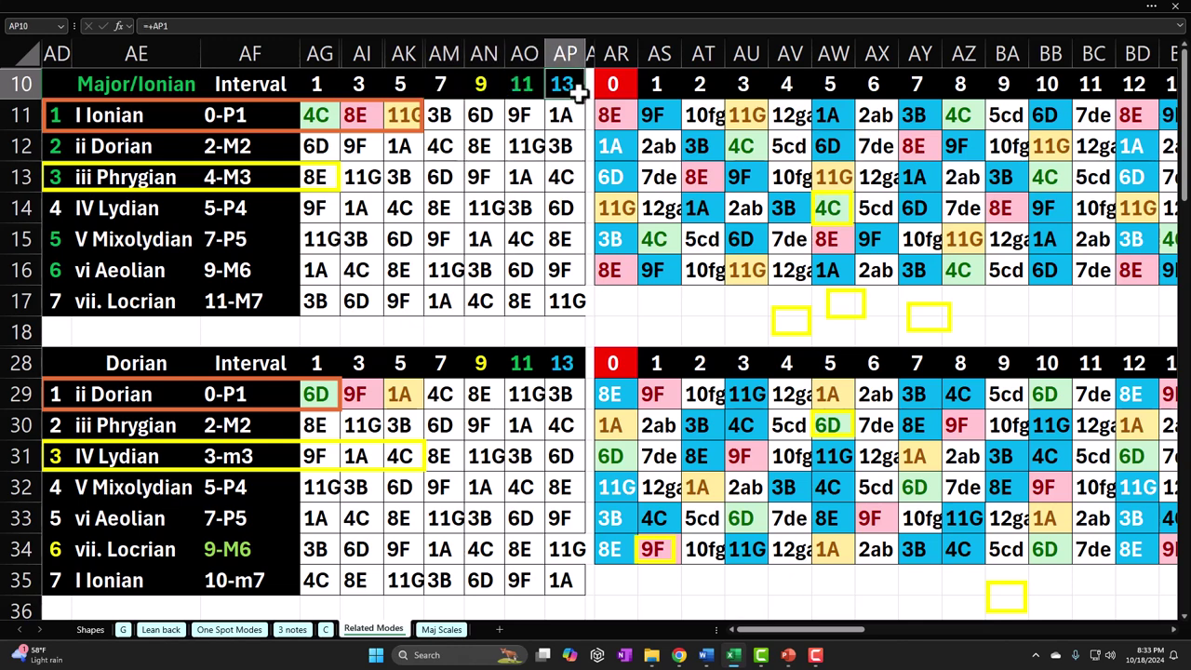
{"action": "left_click", "coordinate": [172, 85]}
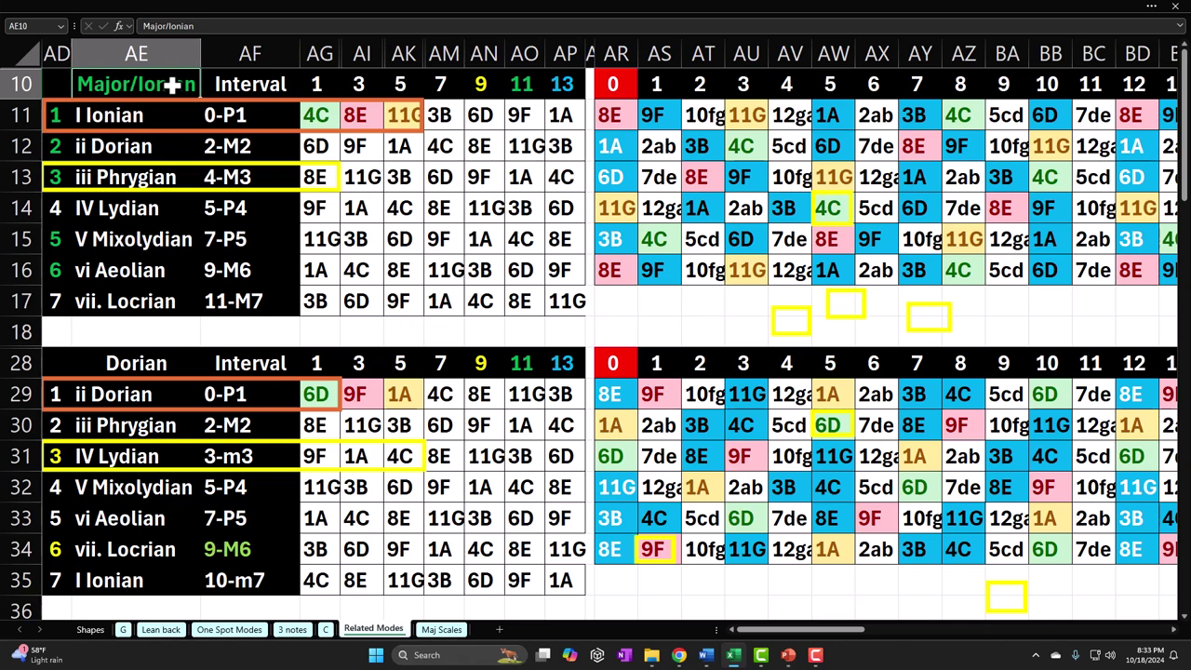
{"action": "left_click_drag", "start_coordinate": [439, 84], "coordinate": [554, 84]}
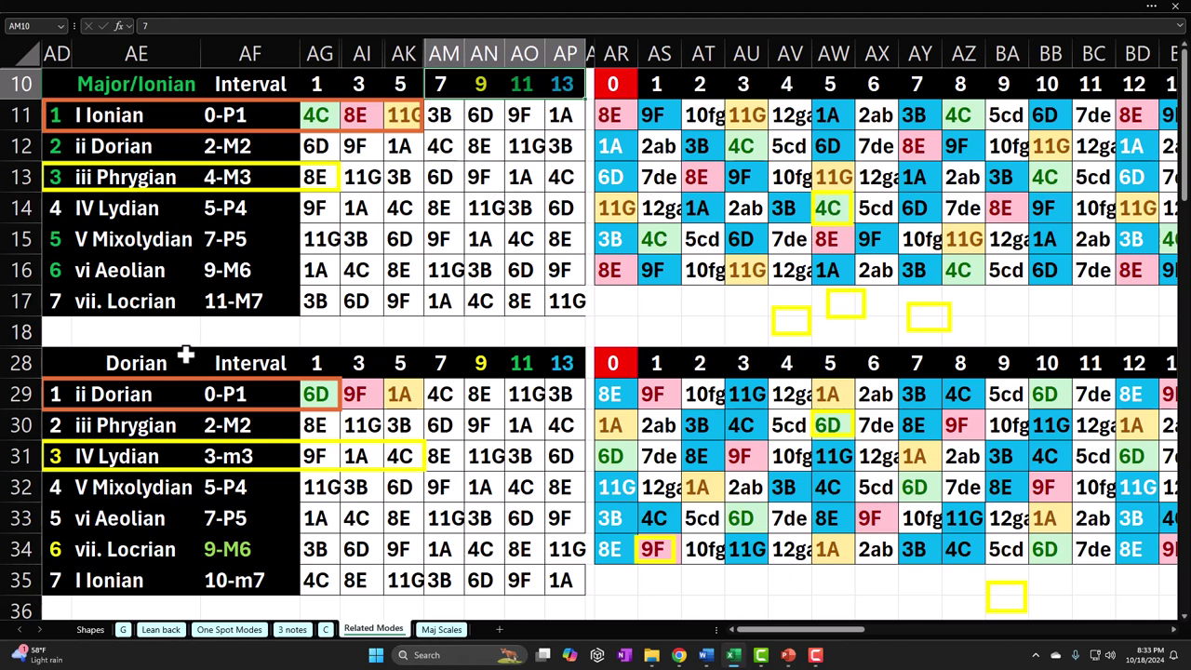
{"action": "left_click_drag", "start_coordinate": [319, 83], "coordinate": [386, 84]}
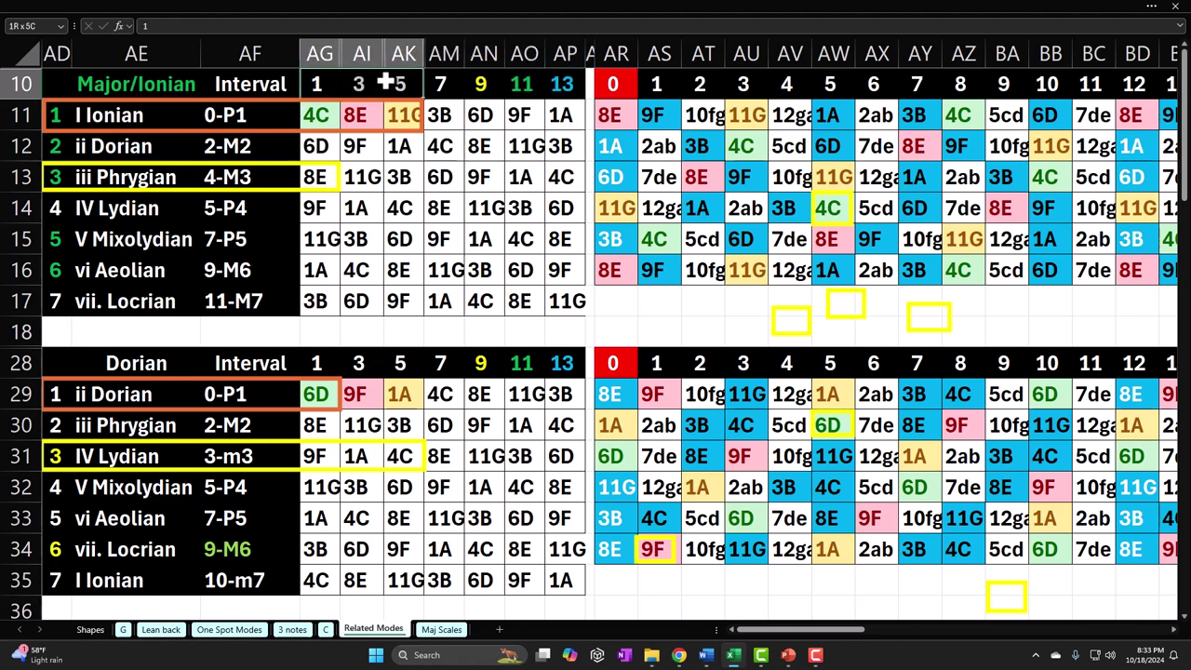
{"action": "left_click", "coordinate": [452, 84]}
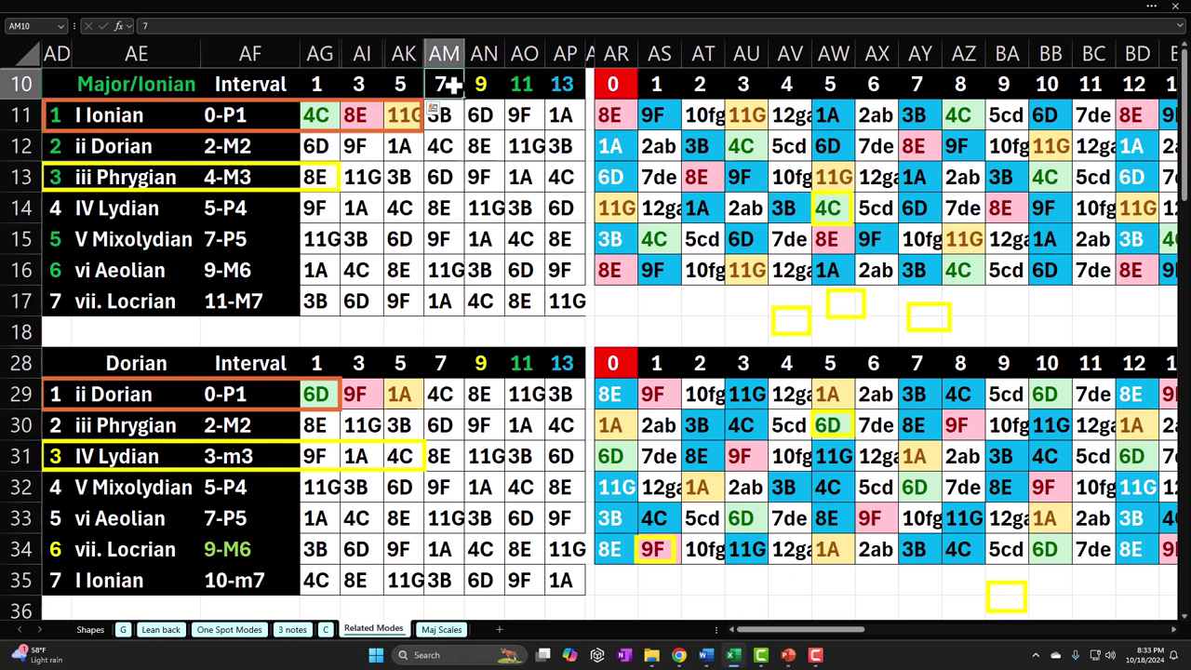
- Highlight the Major/Ionian title and chord-degree headings 7, 9, 11 and 13, and point out the IV Lydian and V Mixolydian modes
{"action": "left_click_drag", "start_coordinate": [452, 84], "coordinate": [552, 86]}
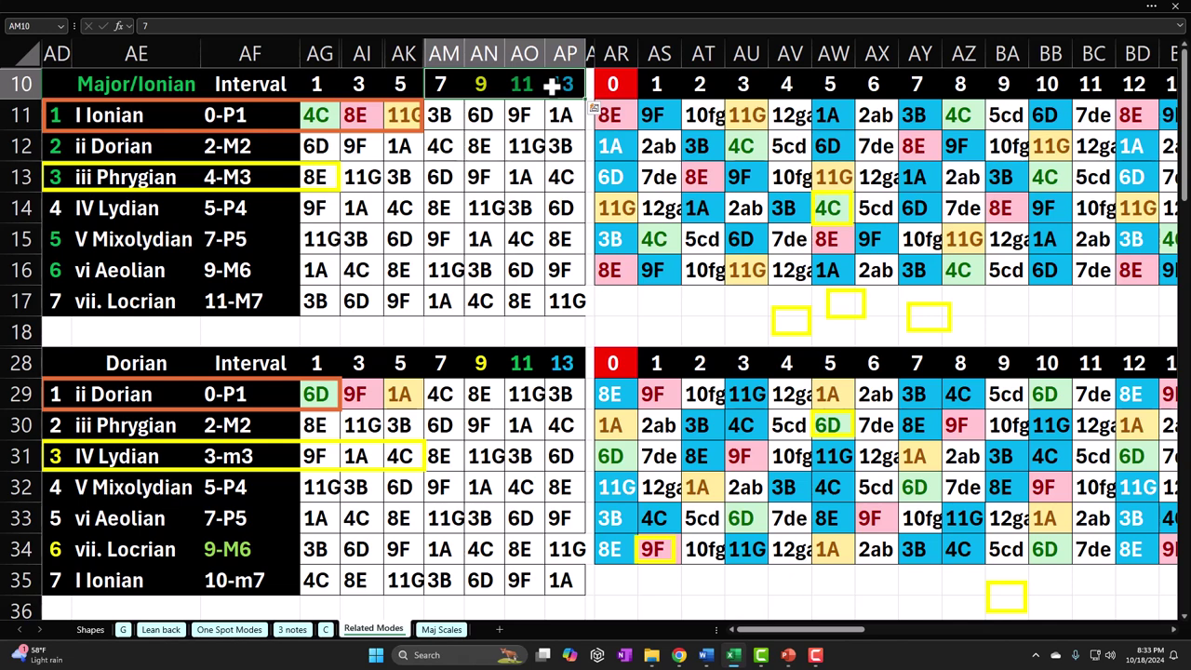
{"action": "left_click", "coordinate": [171, 82]}
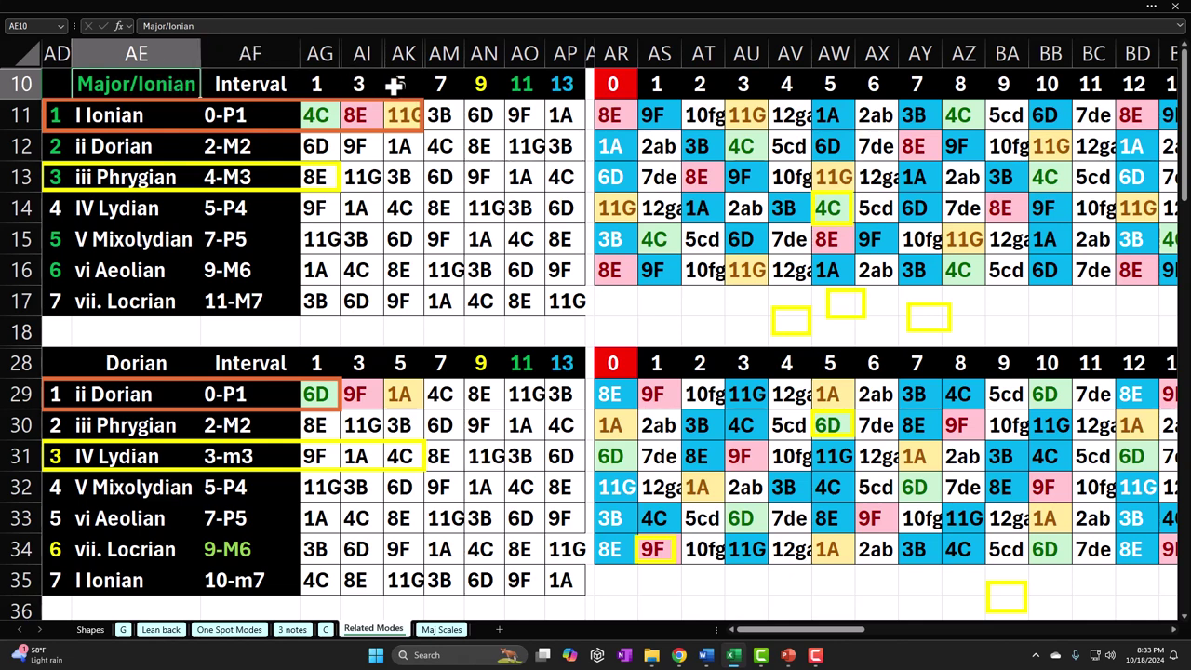
{"action": "left_click_drag", "start_coordinate": [443, 89], "coordinate": [548, 86]}
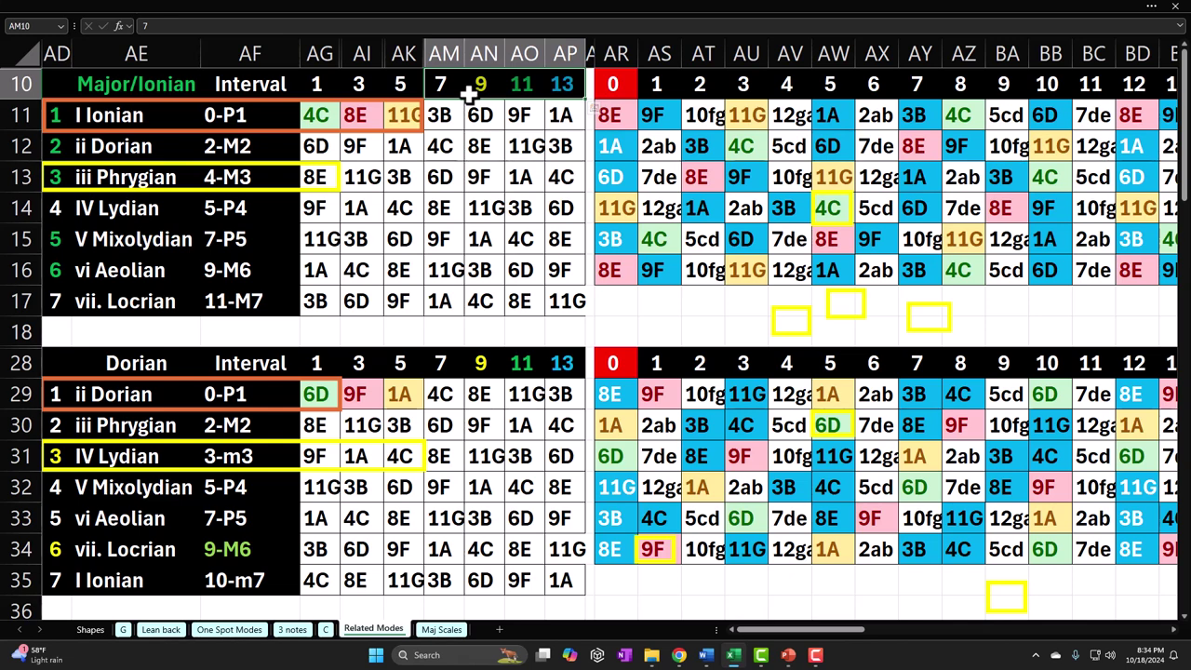
{"action": "left_click", "coordinate": [163, 215]}
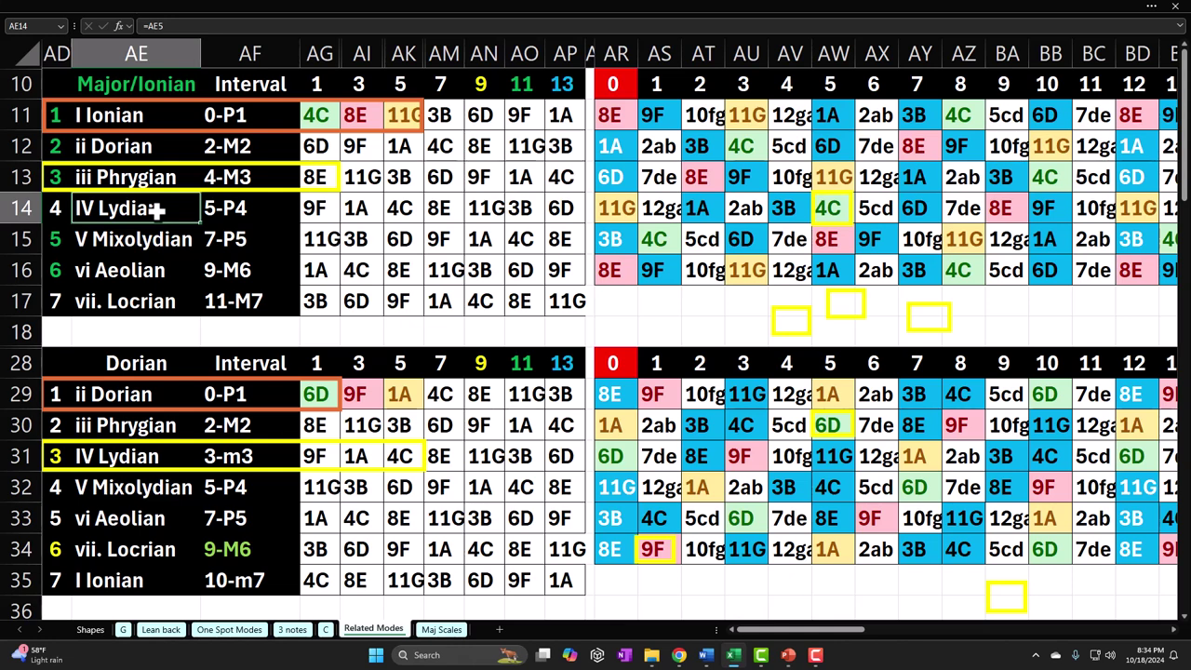
{"action": "left_click", "coordinate": [156, 240]}
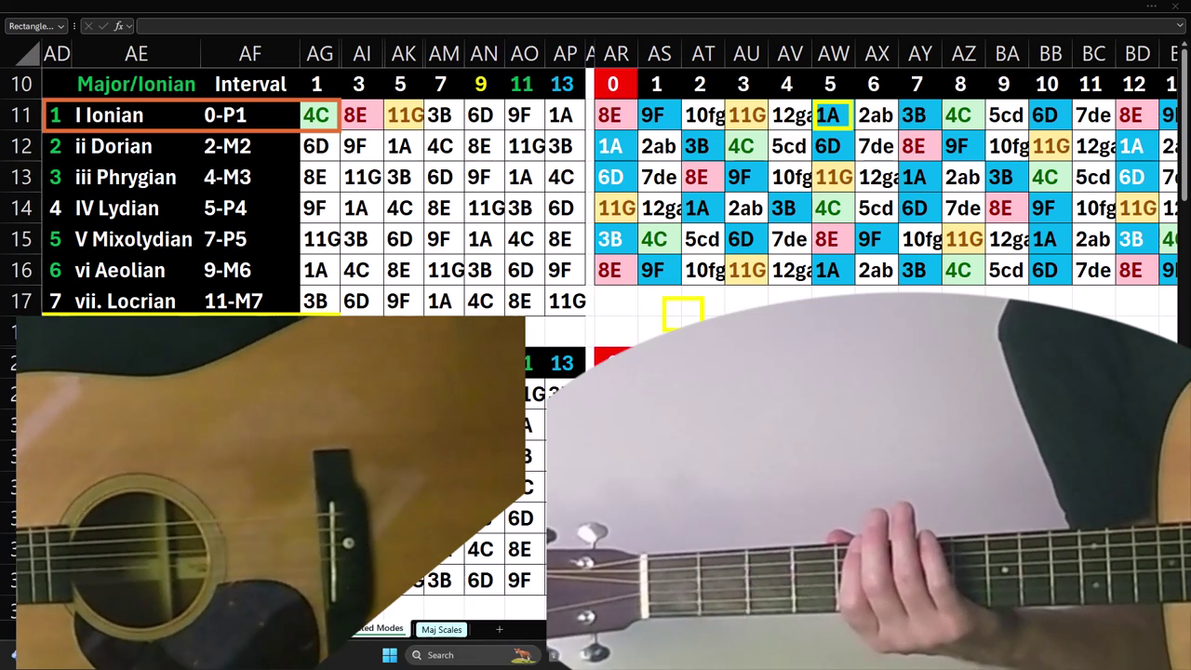
- Point out the Ionian root 4C in AG11, and move the yellow frame from the 1A in AW11 onto the 4C in AZ11
{"action": "left_click", "coordinate": [831, 117]}
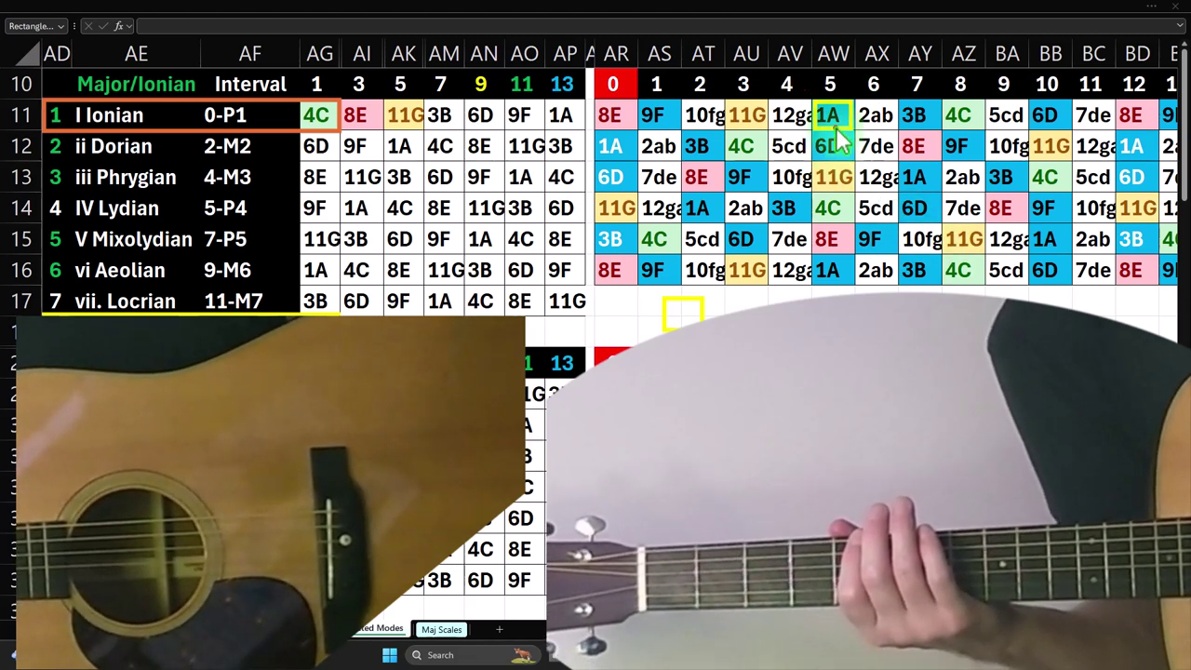
{"action": "left_click", "coordinate": [317, 115]}
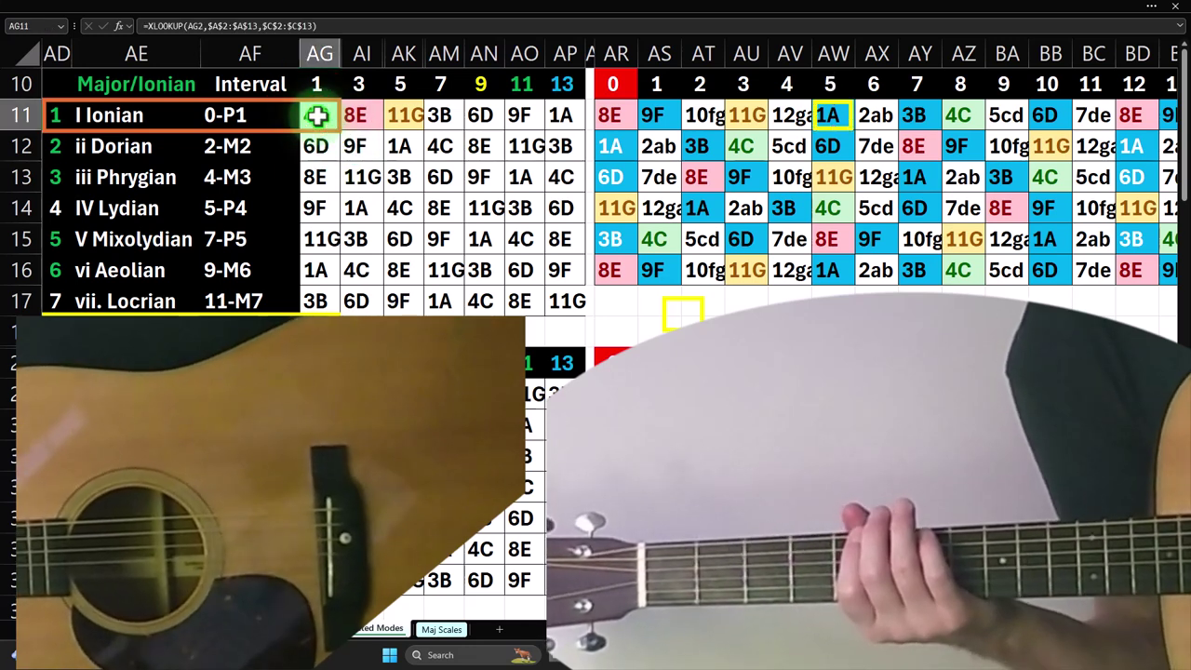
{"action": "left_click", "coordinate": [849, 127]}
{"action": "left_click_drag", "start_coordinate": [850, 128], "coordinate": [975, 131]}
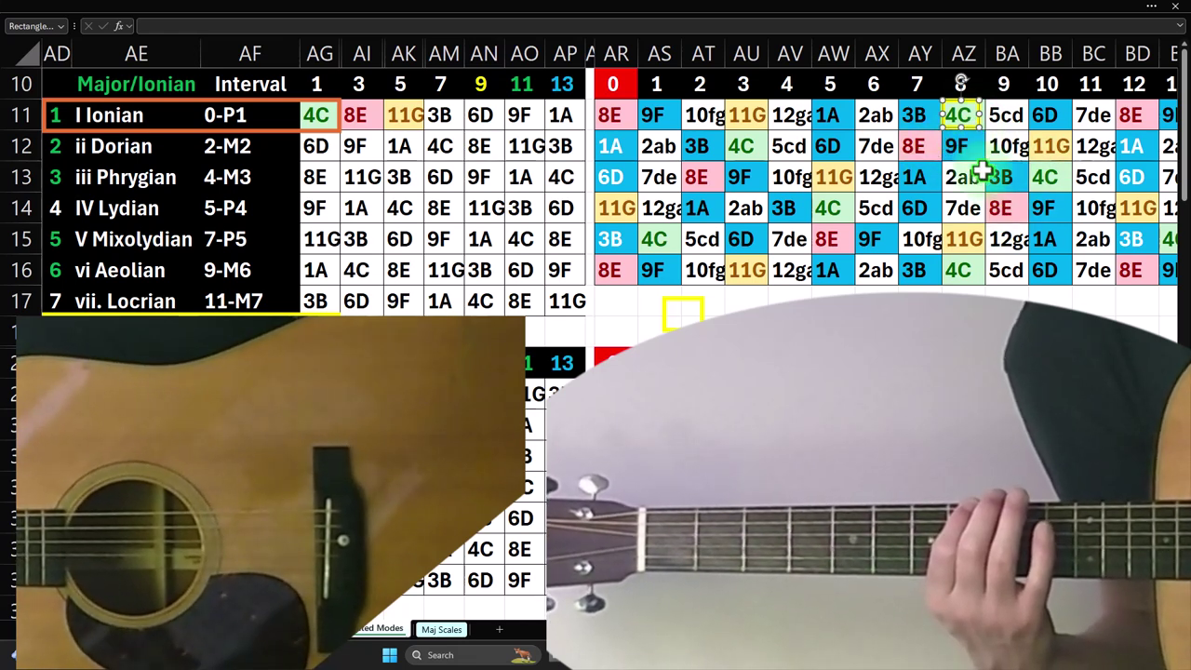
{"action": "left_click", "coordinate": [968, 130]}
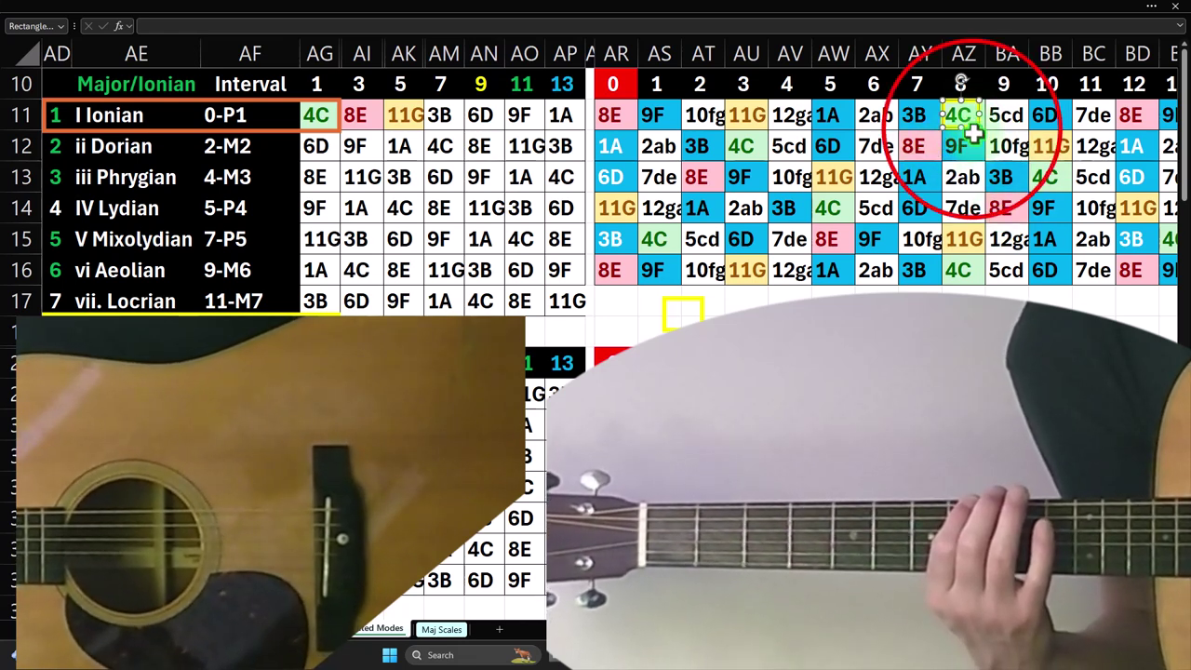
- Shift the yellow frame from AZ11 onto the 3B in AY11 and copy the frame
{"action": "left_click", "coordinate": [926, 126]}
{"action": "key", "text": "ctrl+c"}
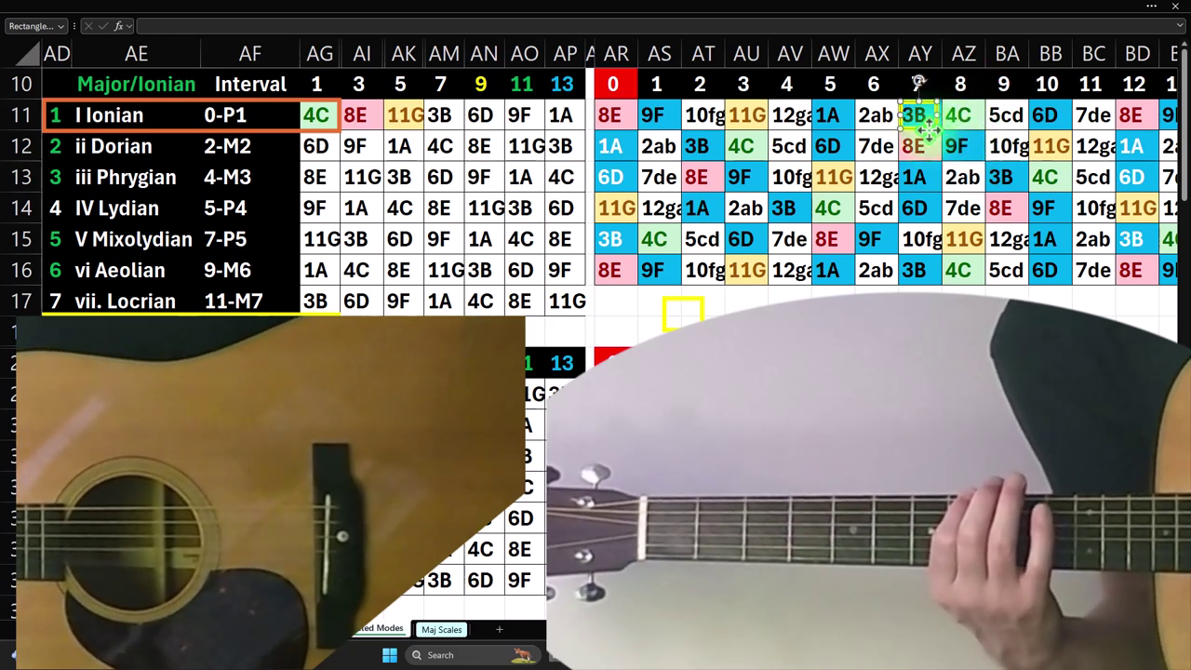
{"action": "left_click", "coordinate": [919, 119]}
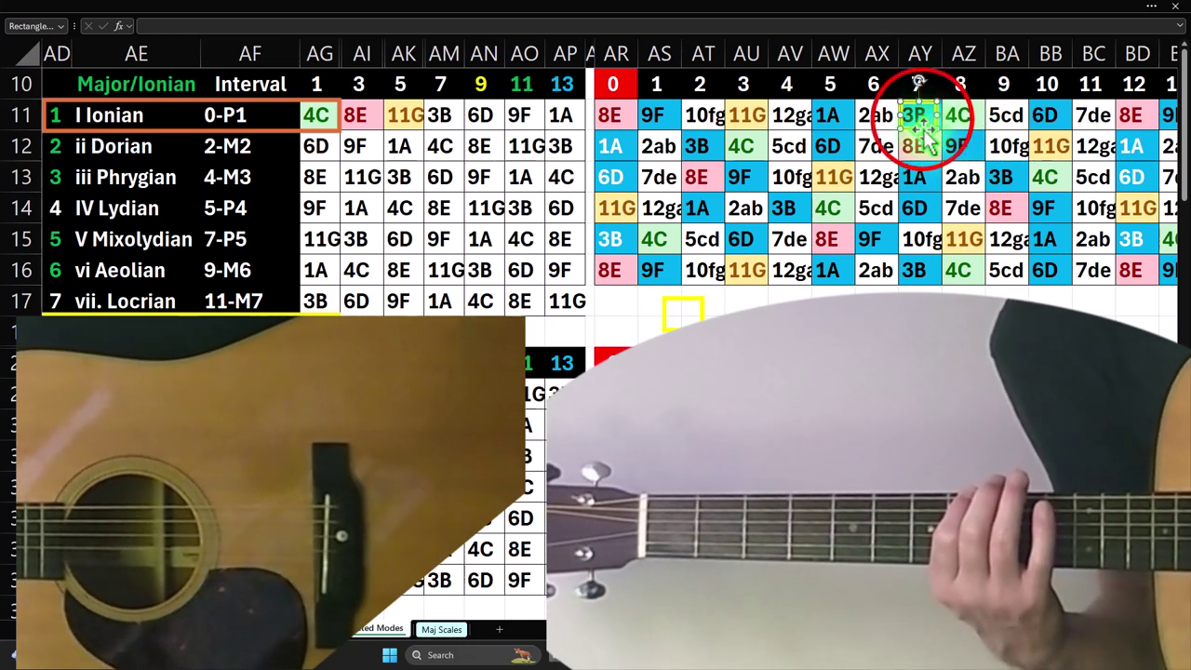